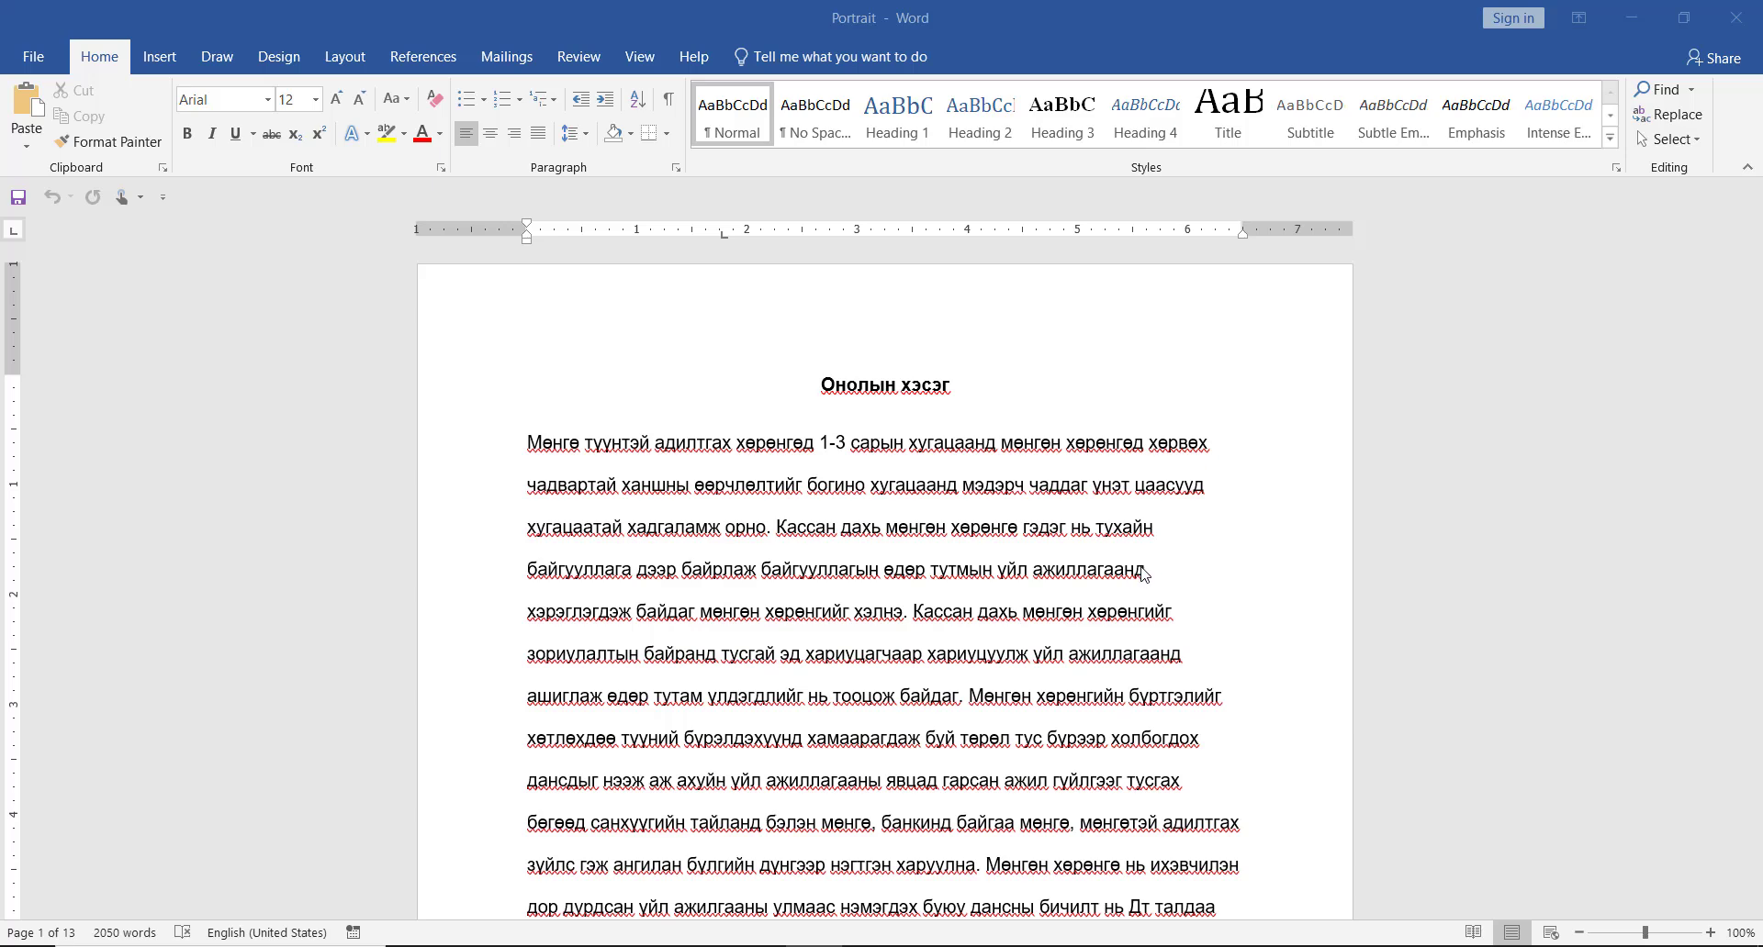
- Compare the page orientation of the Portrait and Landscape documents and look through the first two pages of Portrait
scroll(1143, 580, "down", 10)
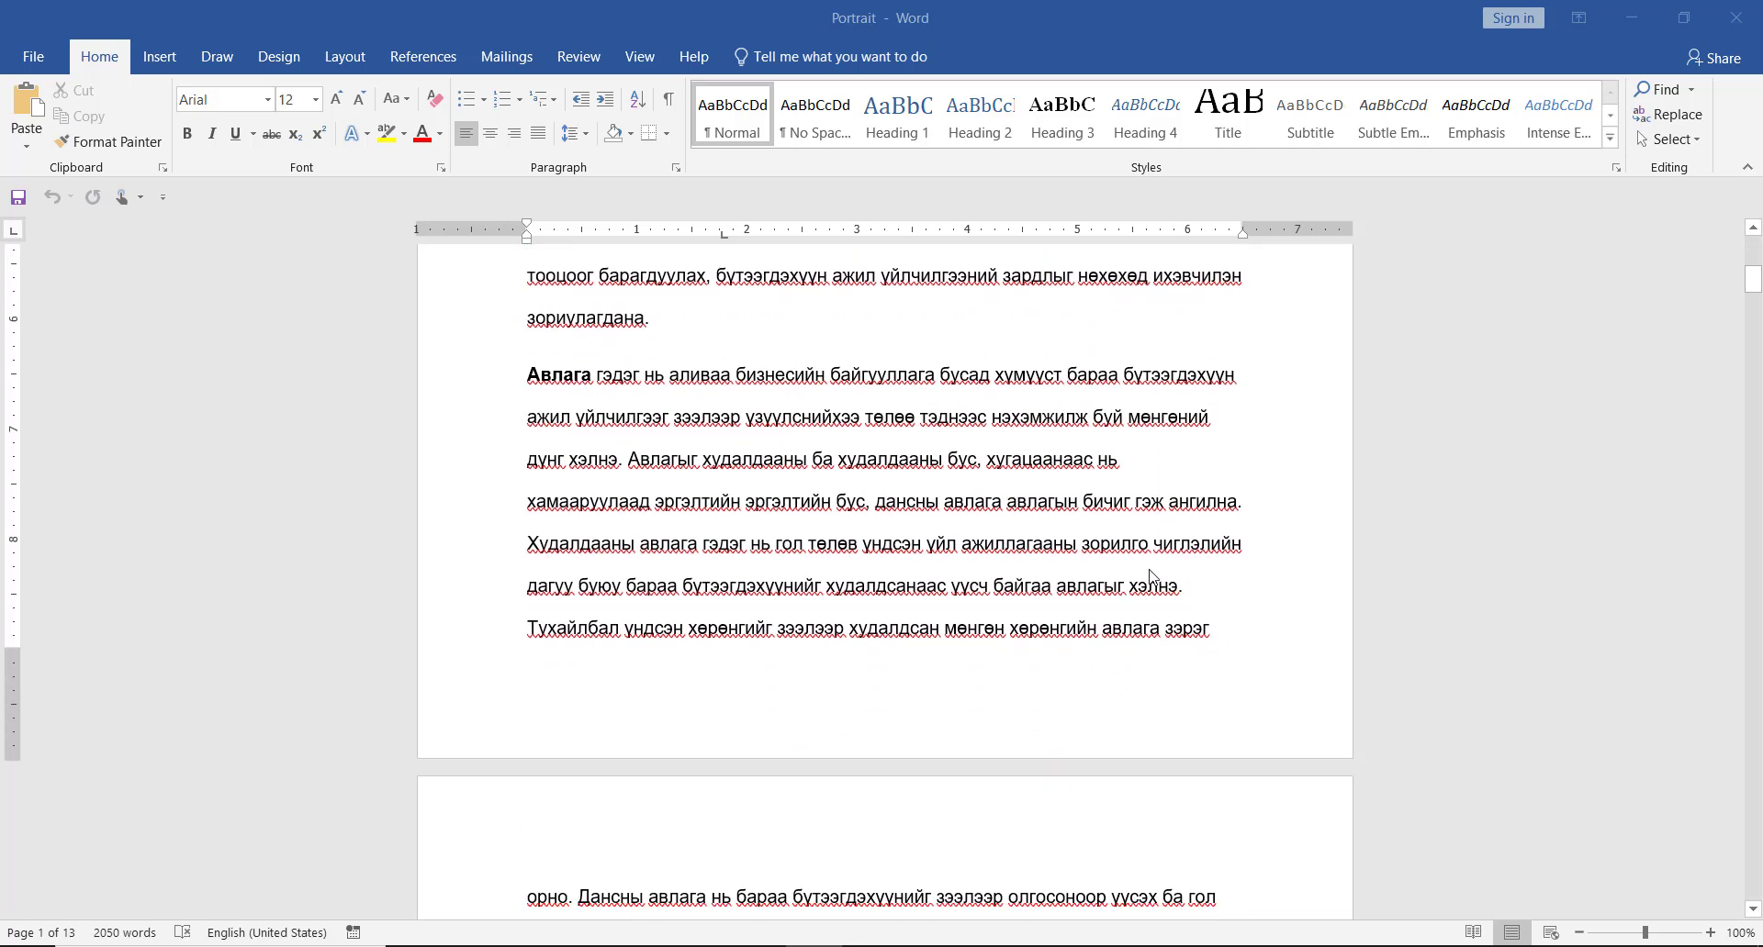
key("alt+Tab")
key("alt+Tab")
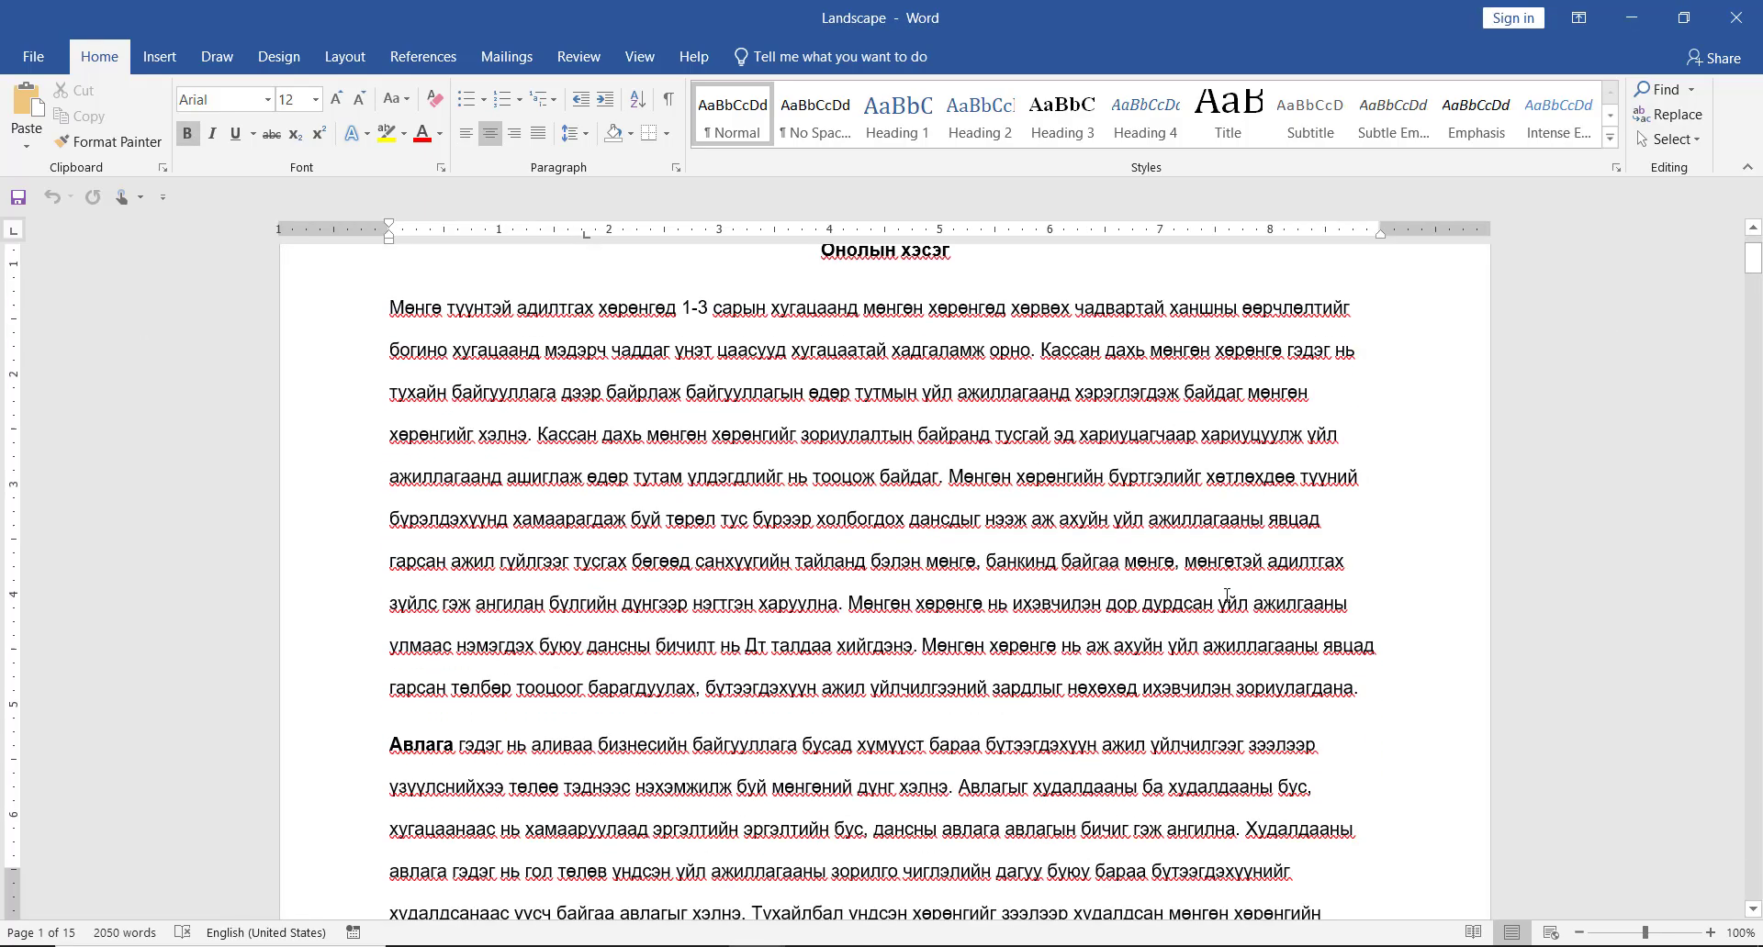
scroll(1198, 574, "down", 7)
scroll(1235, 610, "up", 7)
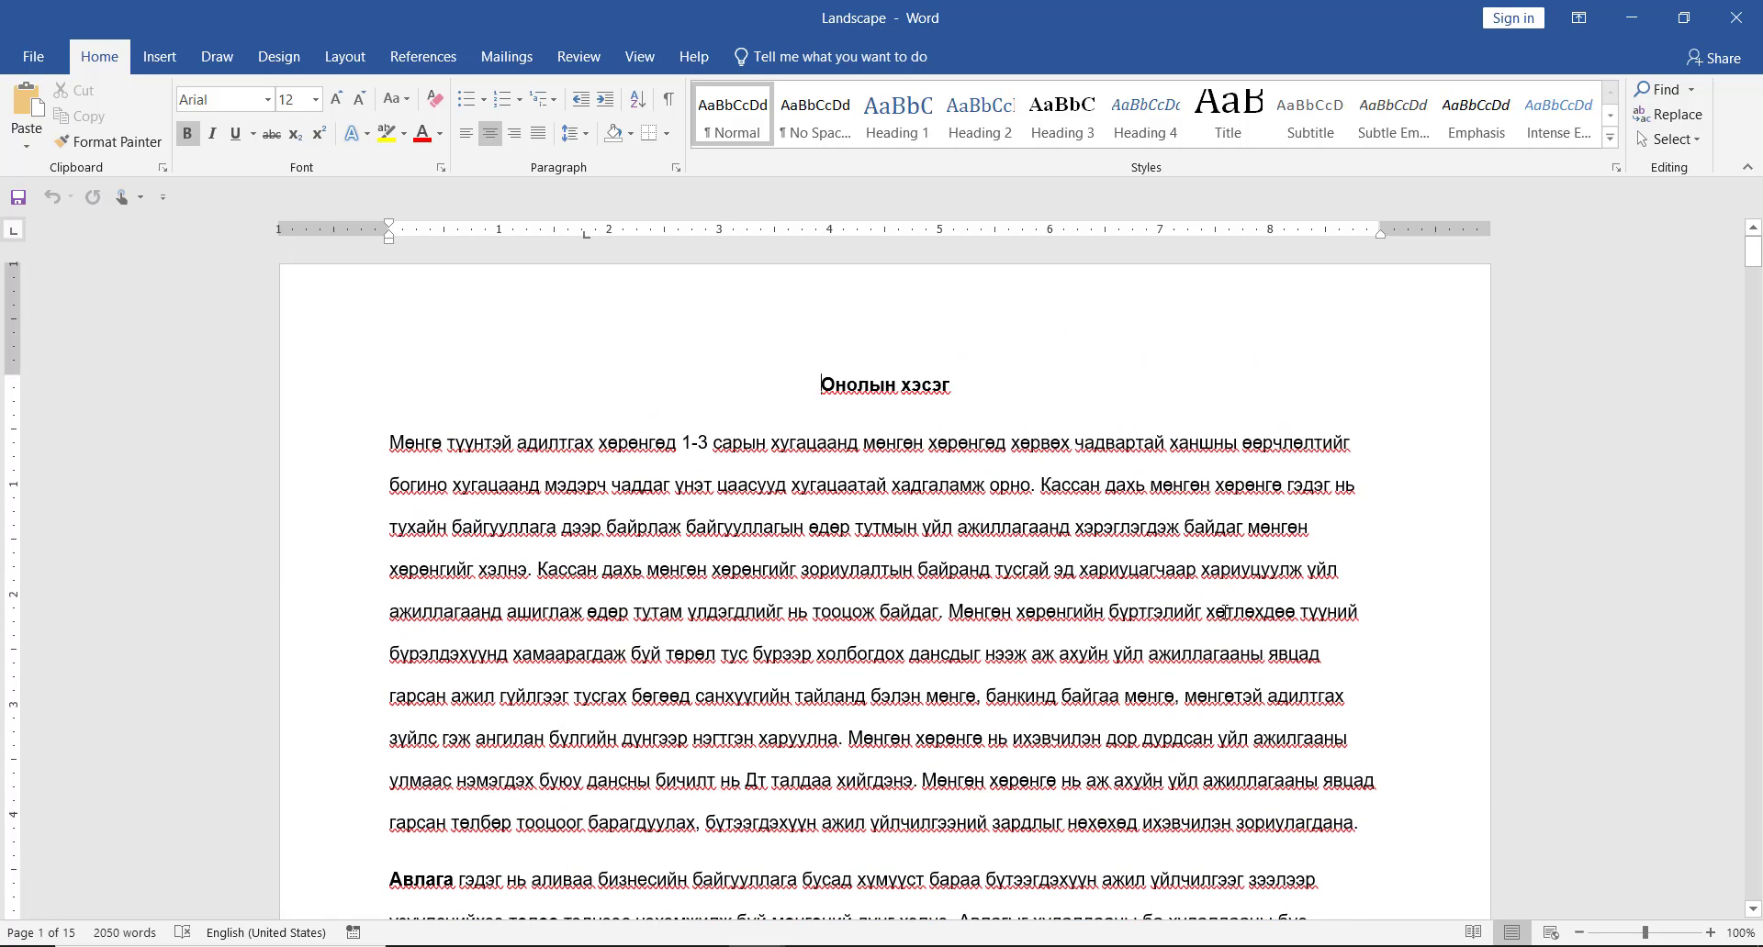
key("alt+Tab")
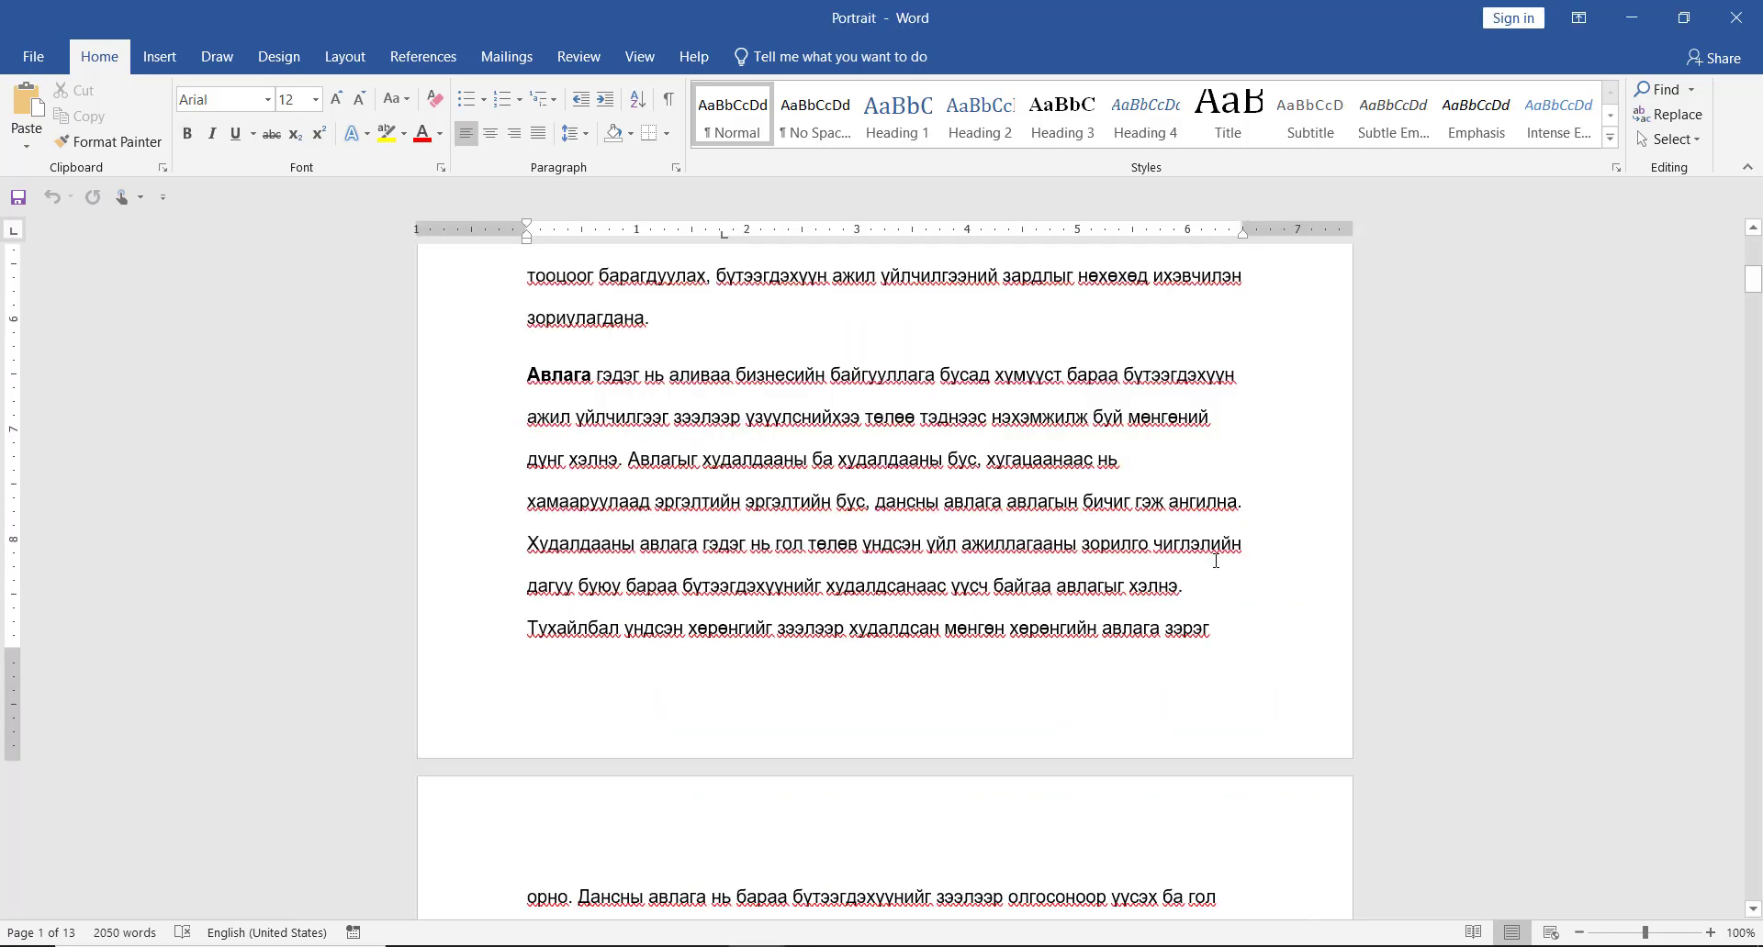
scroll(1215, 560, "up", 7)
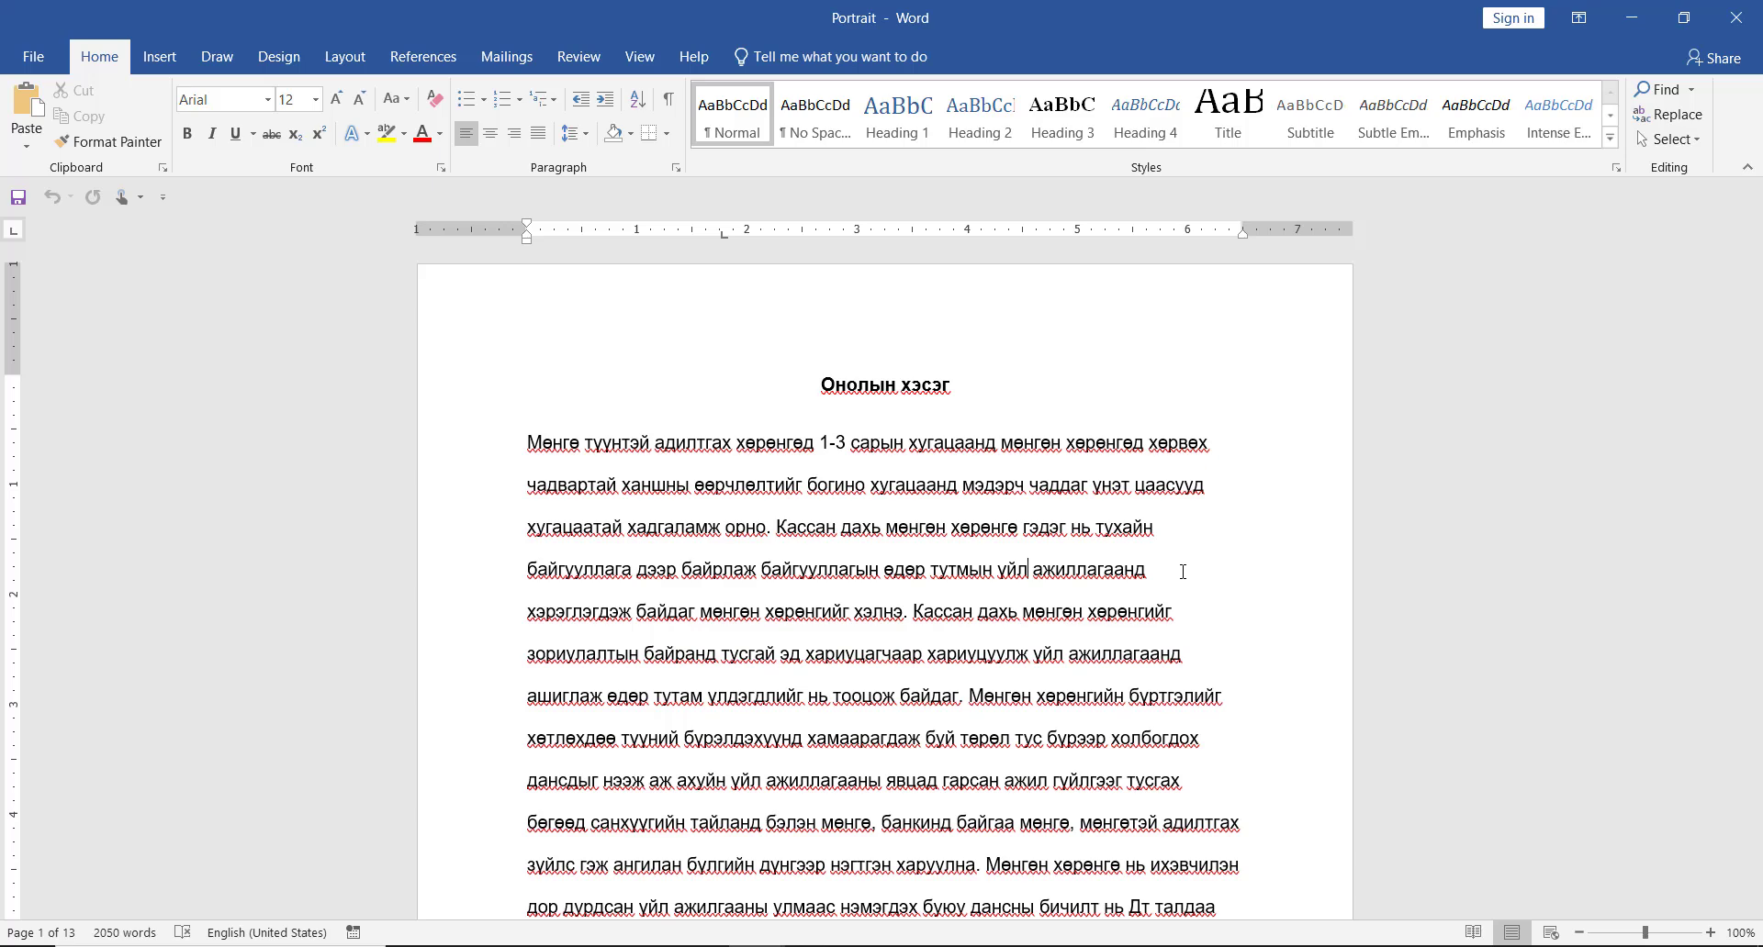
scroll(1158, 472, "down", 2)
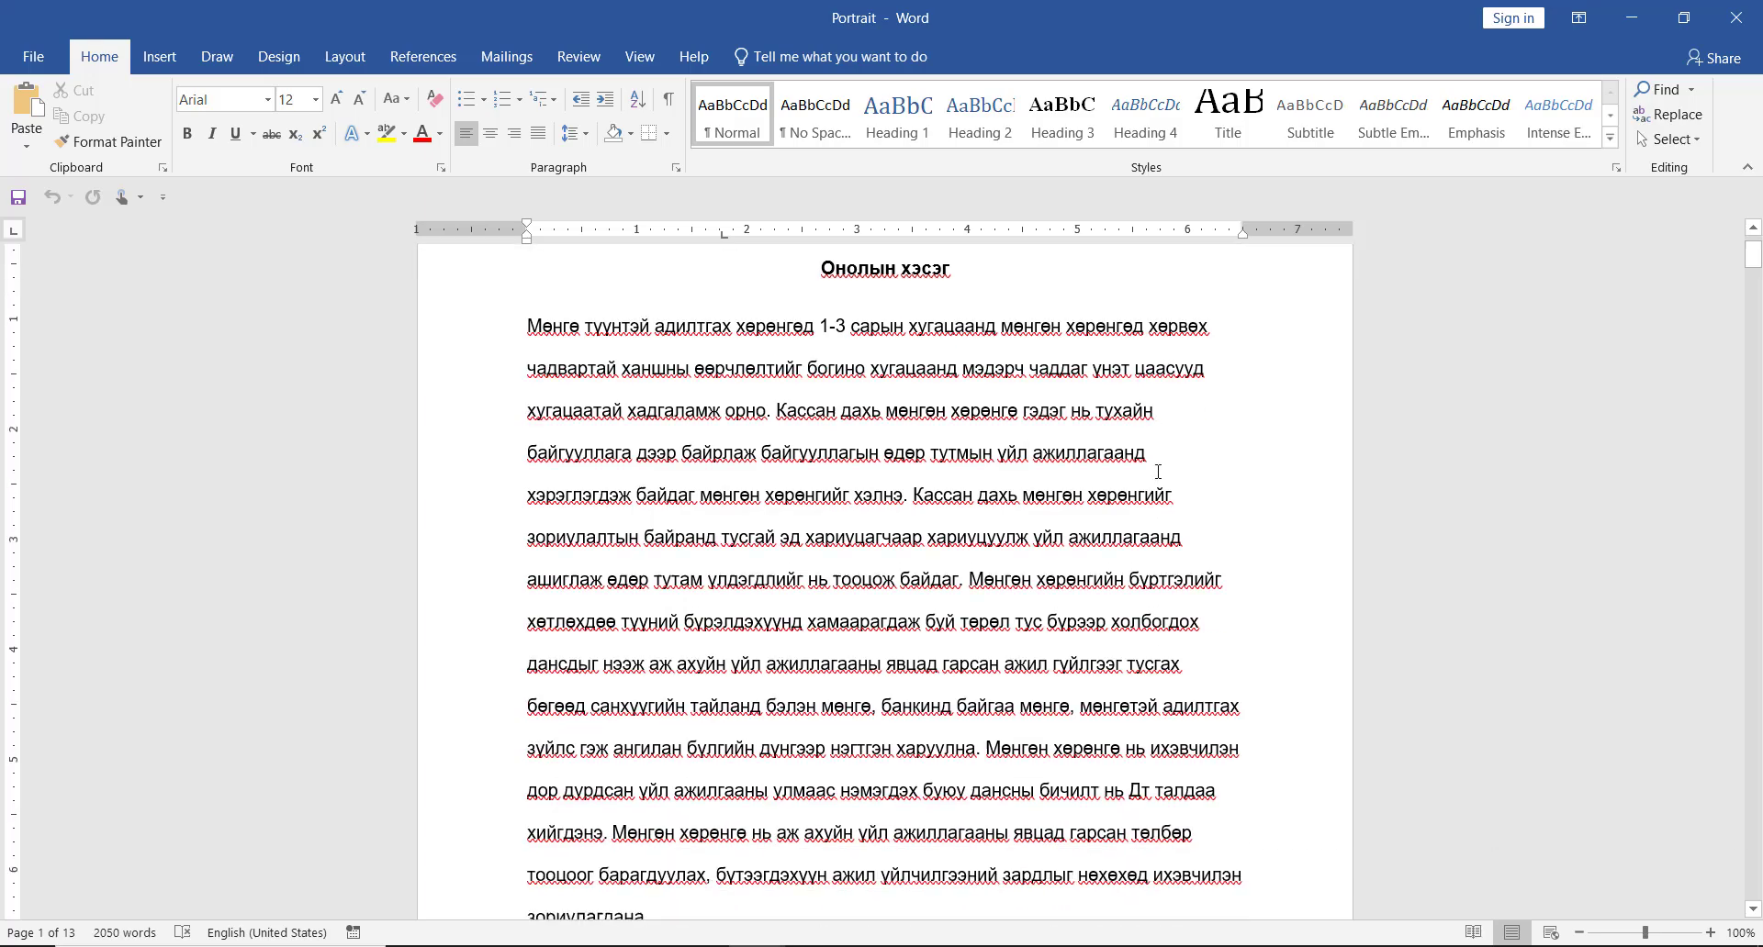
scroll(1157, 472, "down", 2)
left_click_drag(1752, 274, 1757, 313)
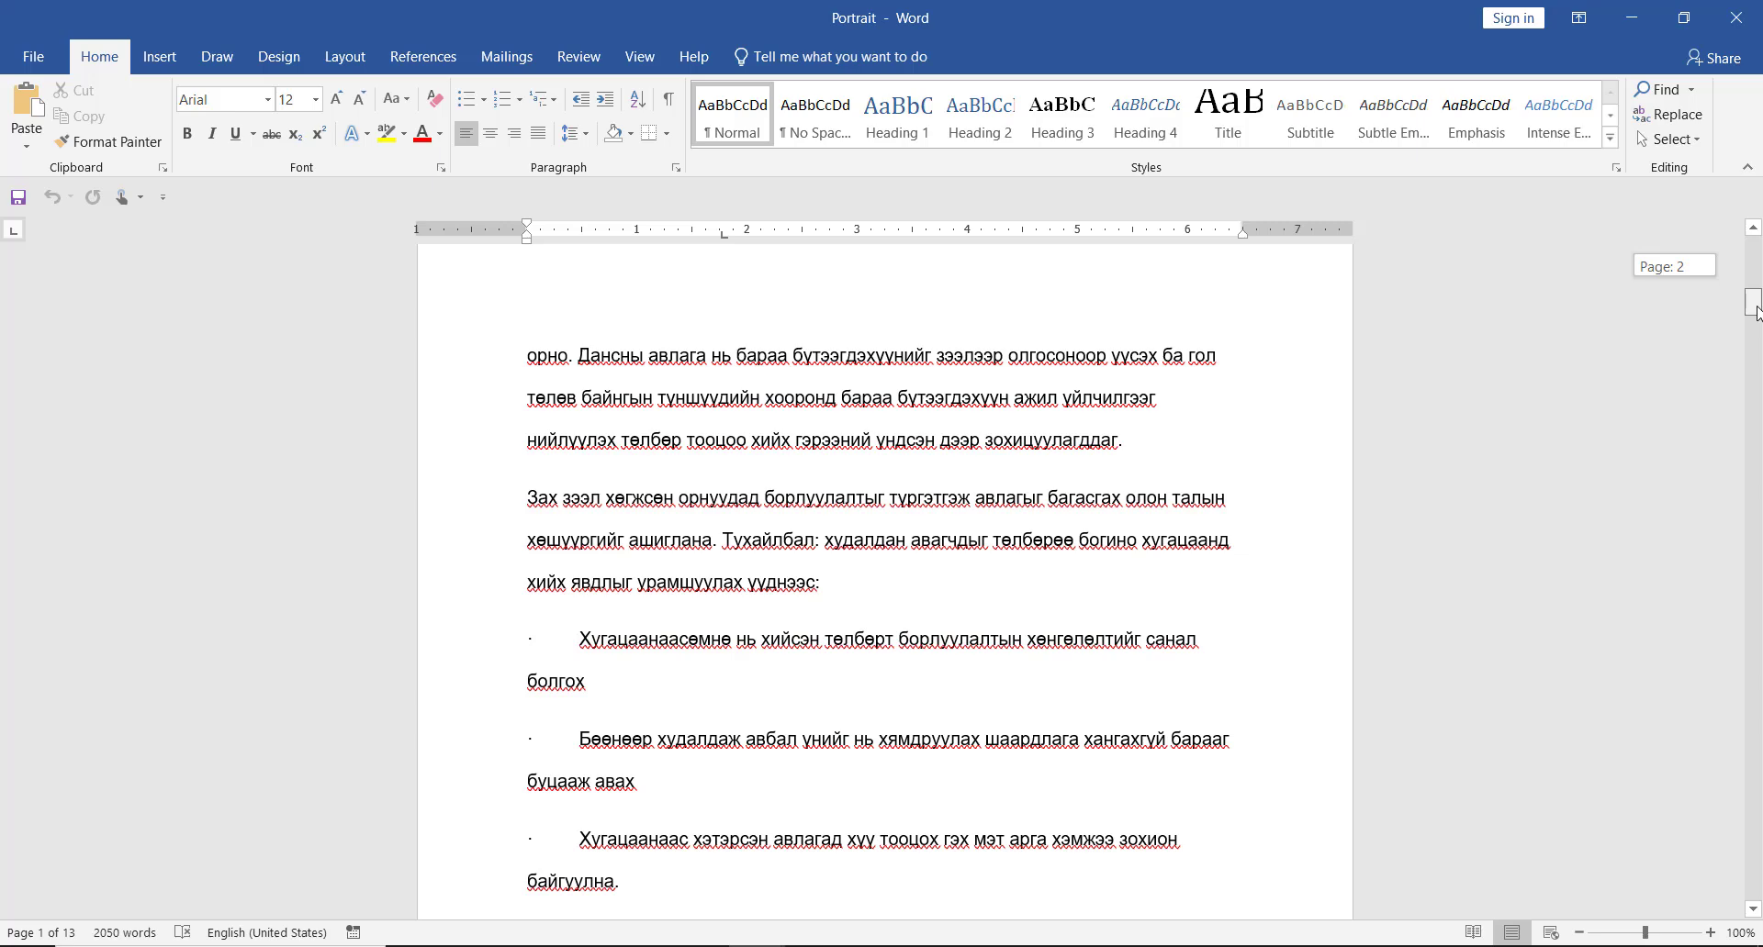
left_click_drag(1756, 313, 1756, 330)
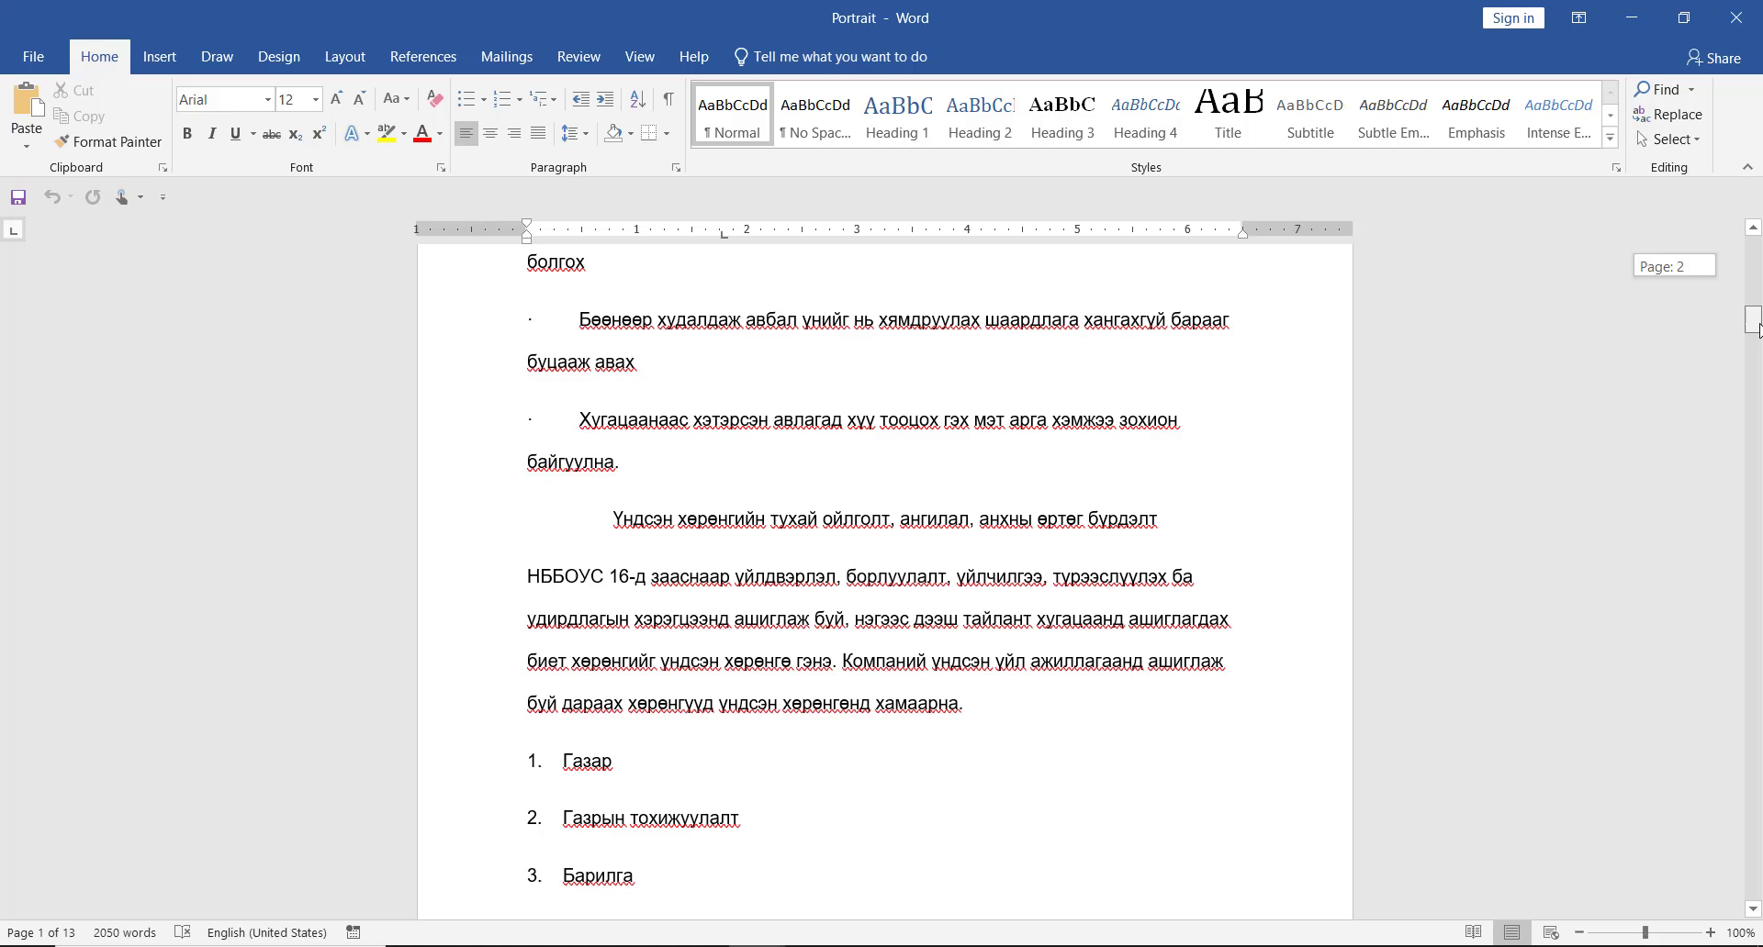
scroll(1681, 323, "up", 15)
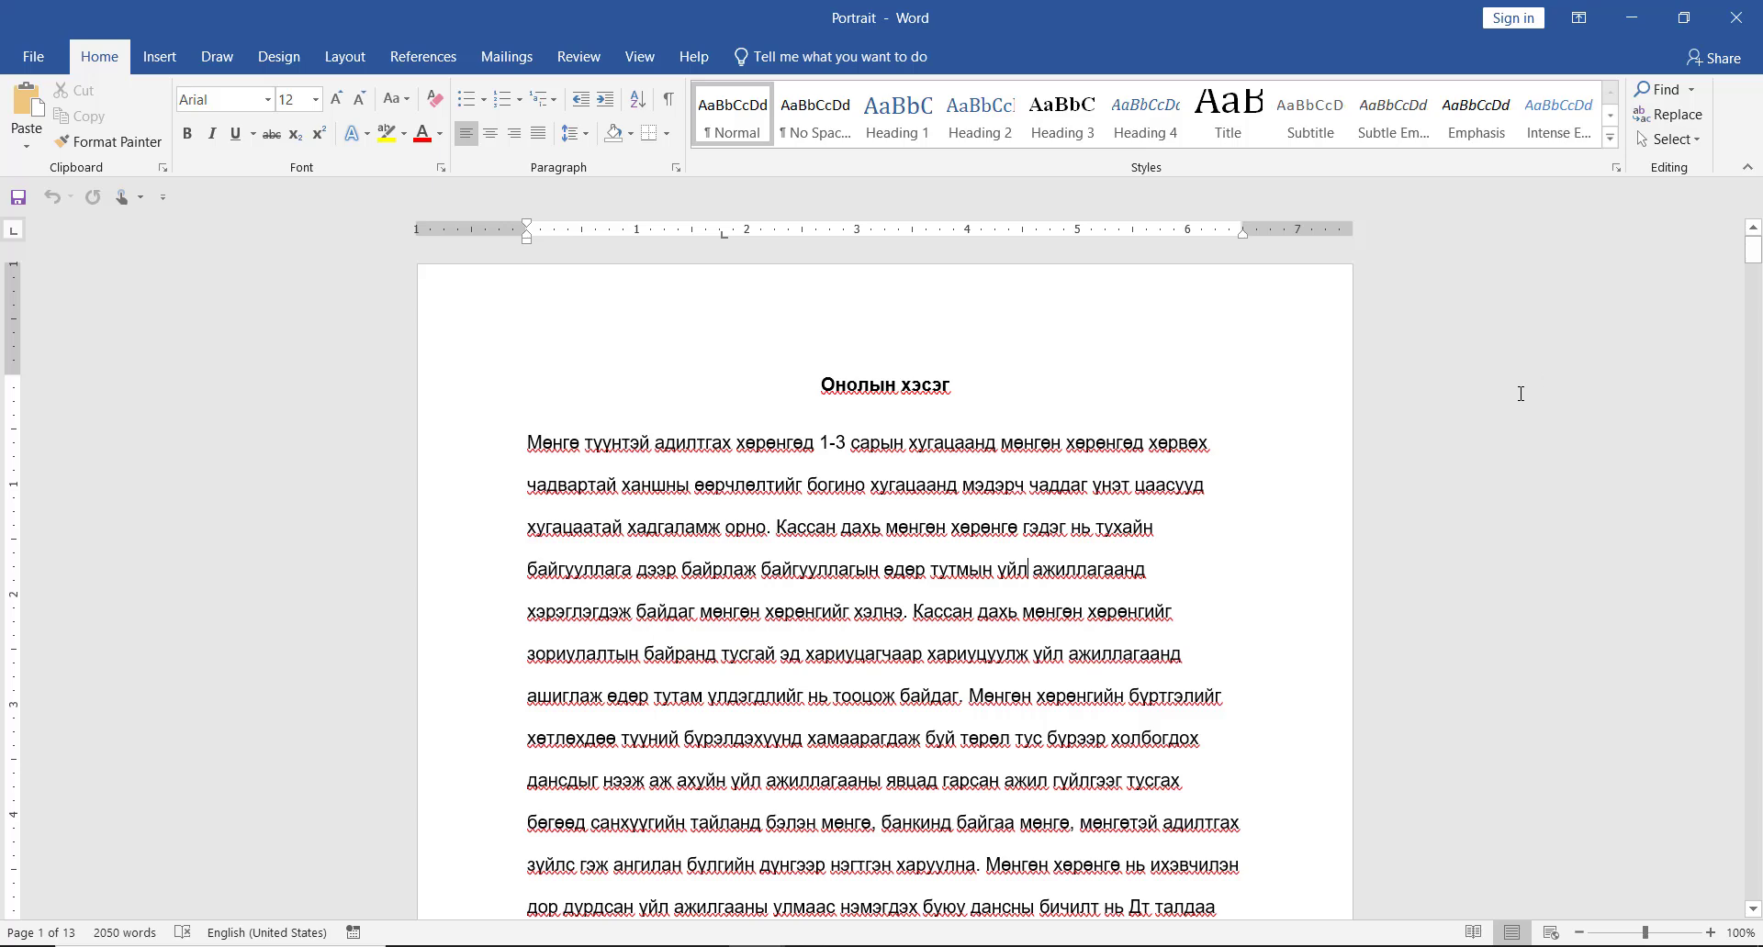
- Insert a Next Page section break after list item 3, "Барилга", at the end of page 2 in the Portrait document
scroll(1255, 461, "down", 10)
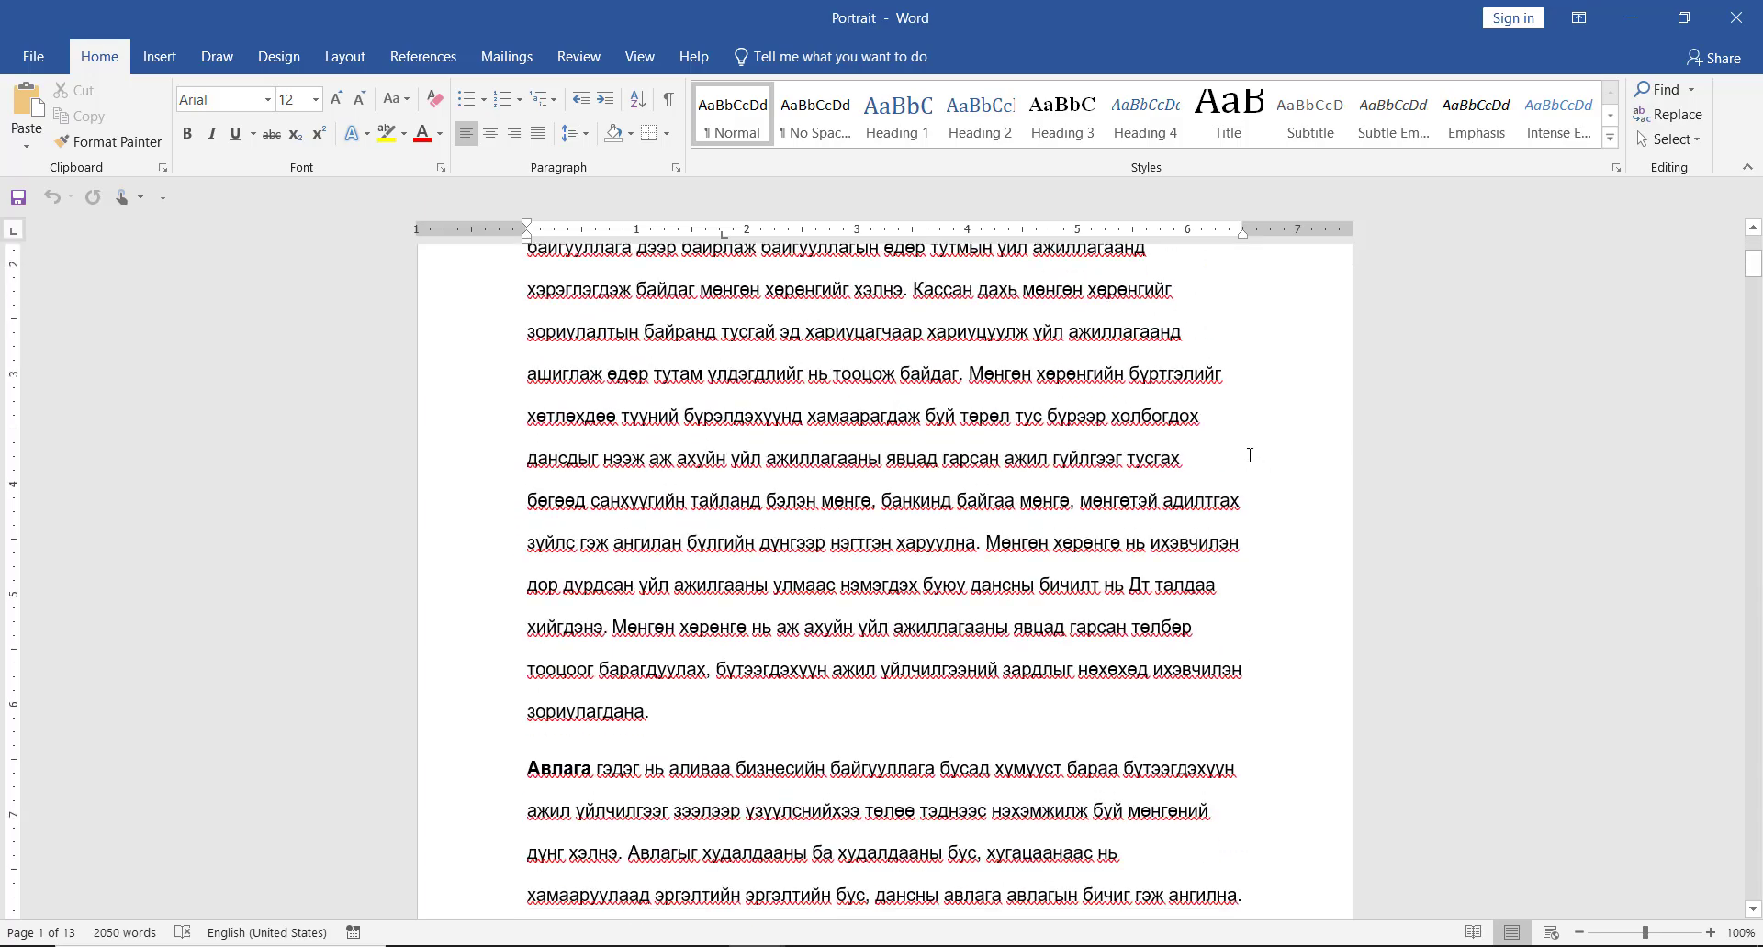
scroll(1241, 461, "down", 8)
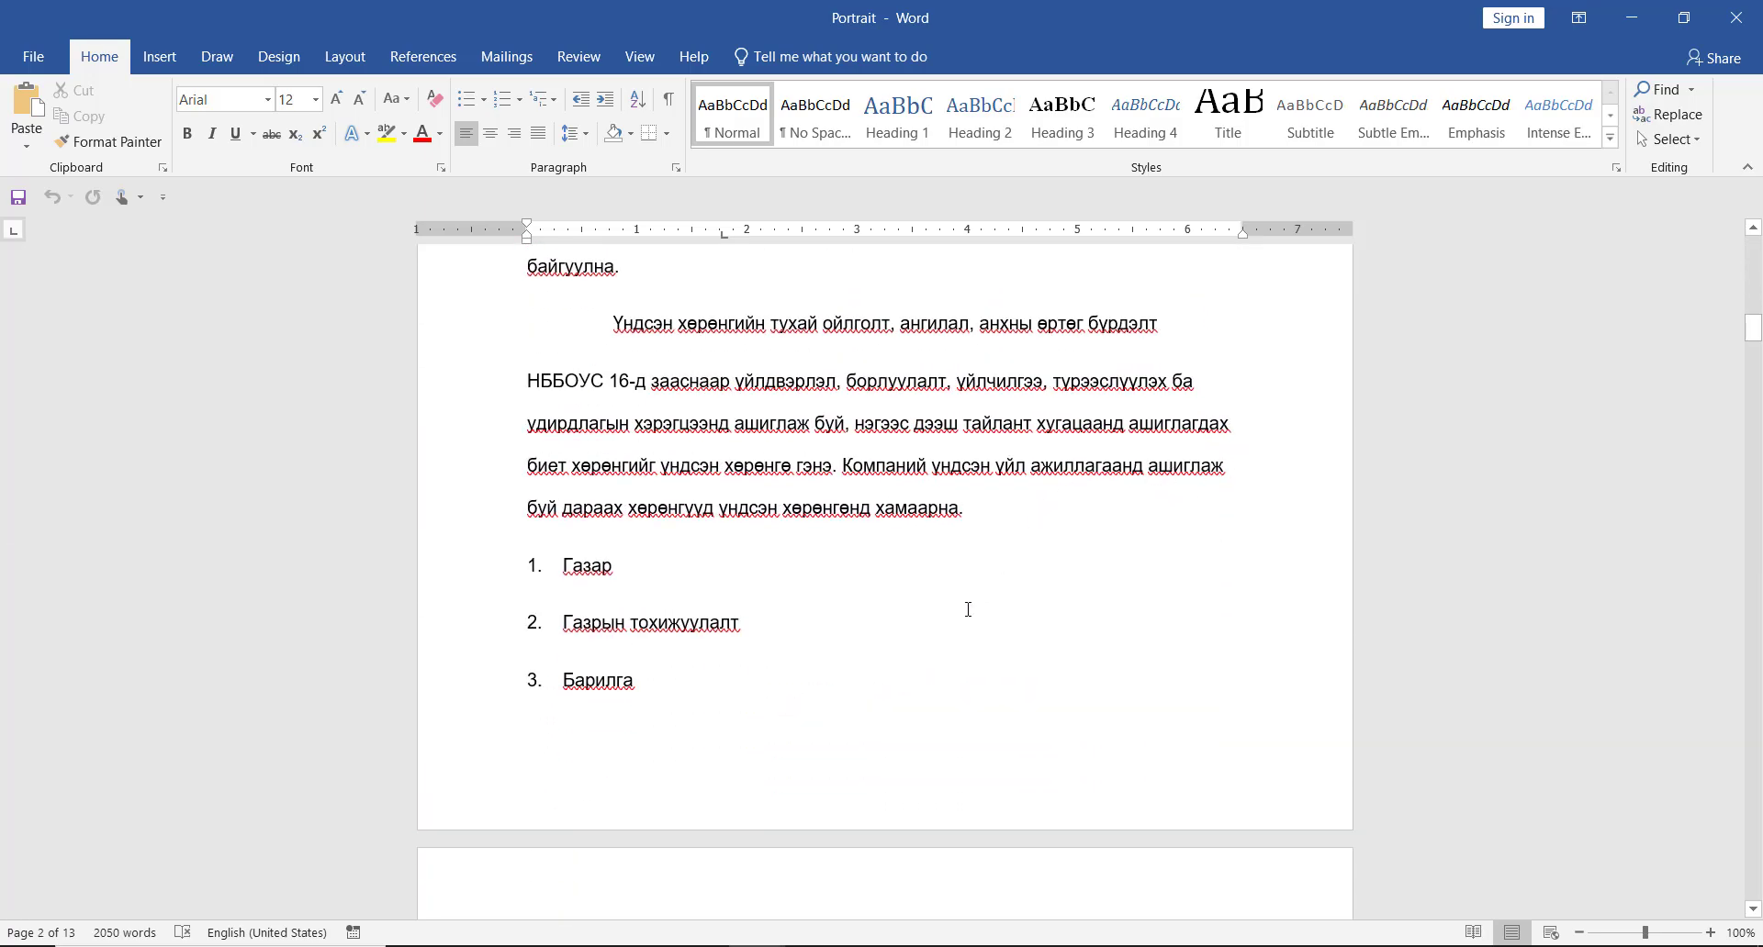
left_click(663, 695)
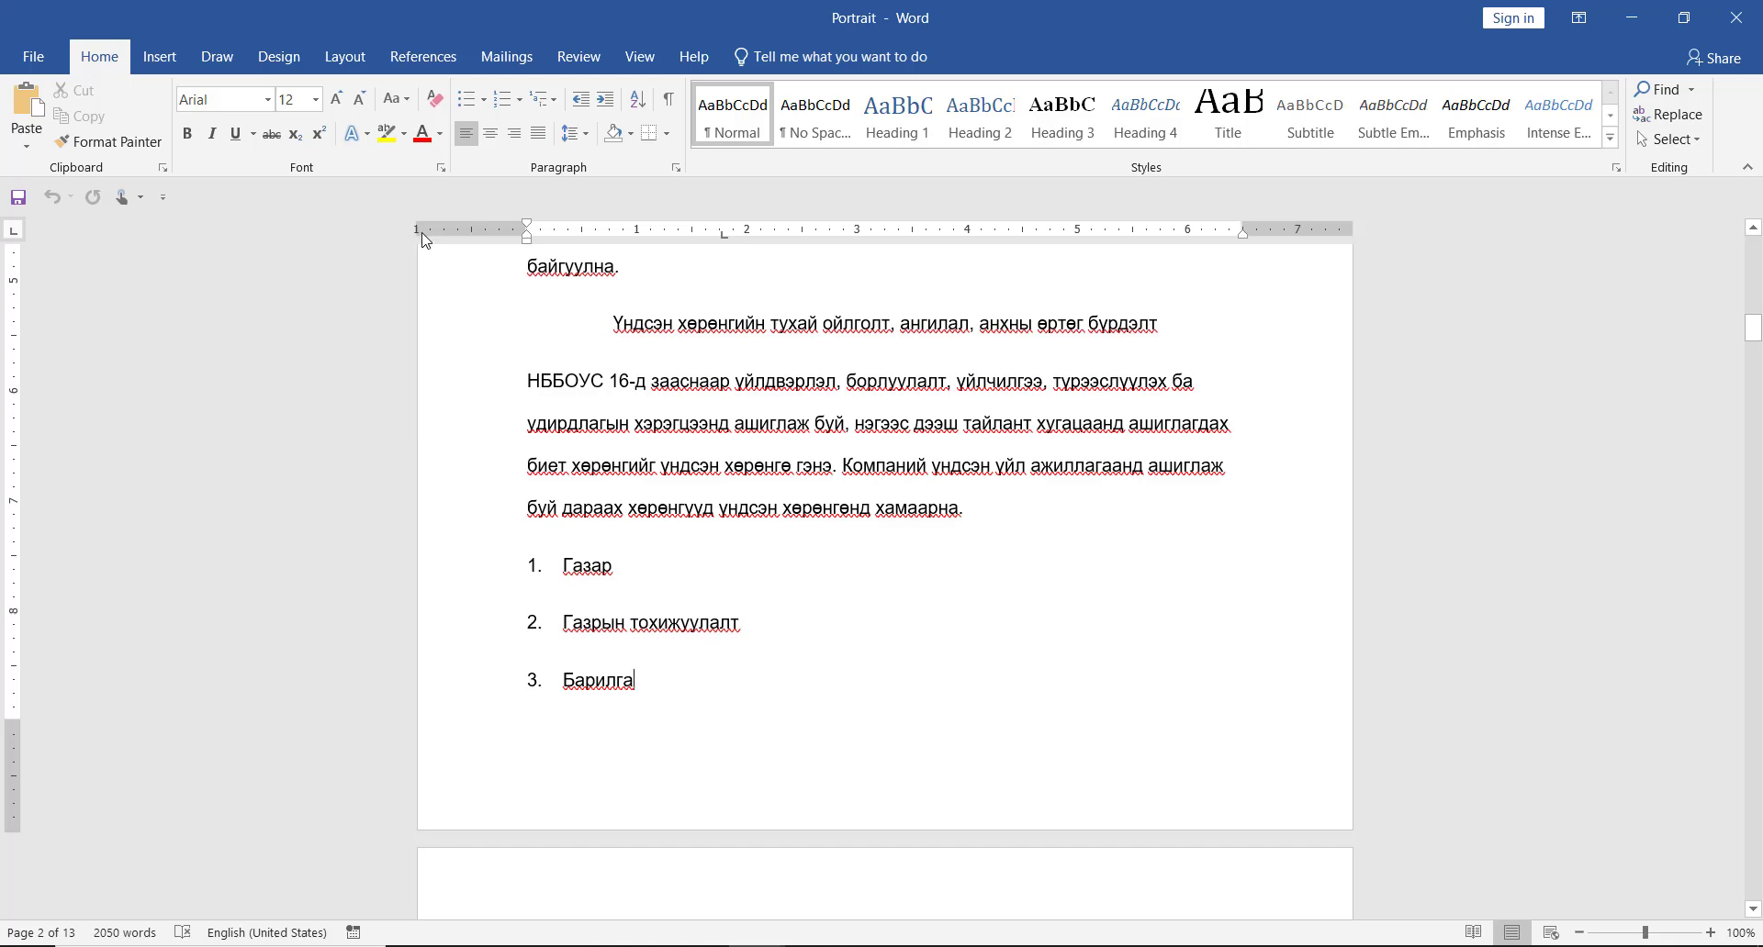
left_click(345, 57)
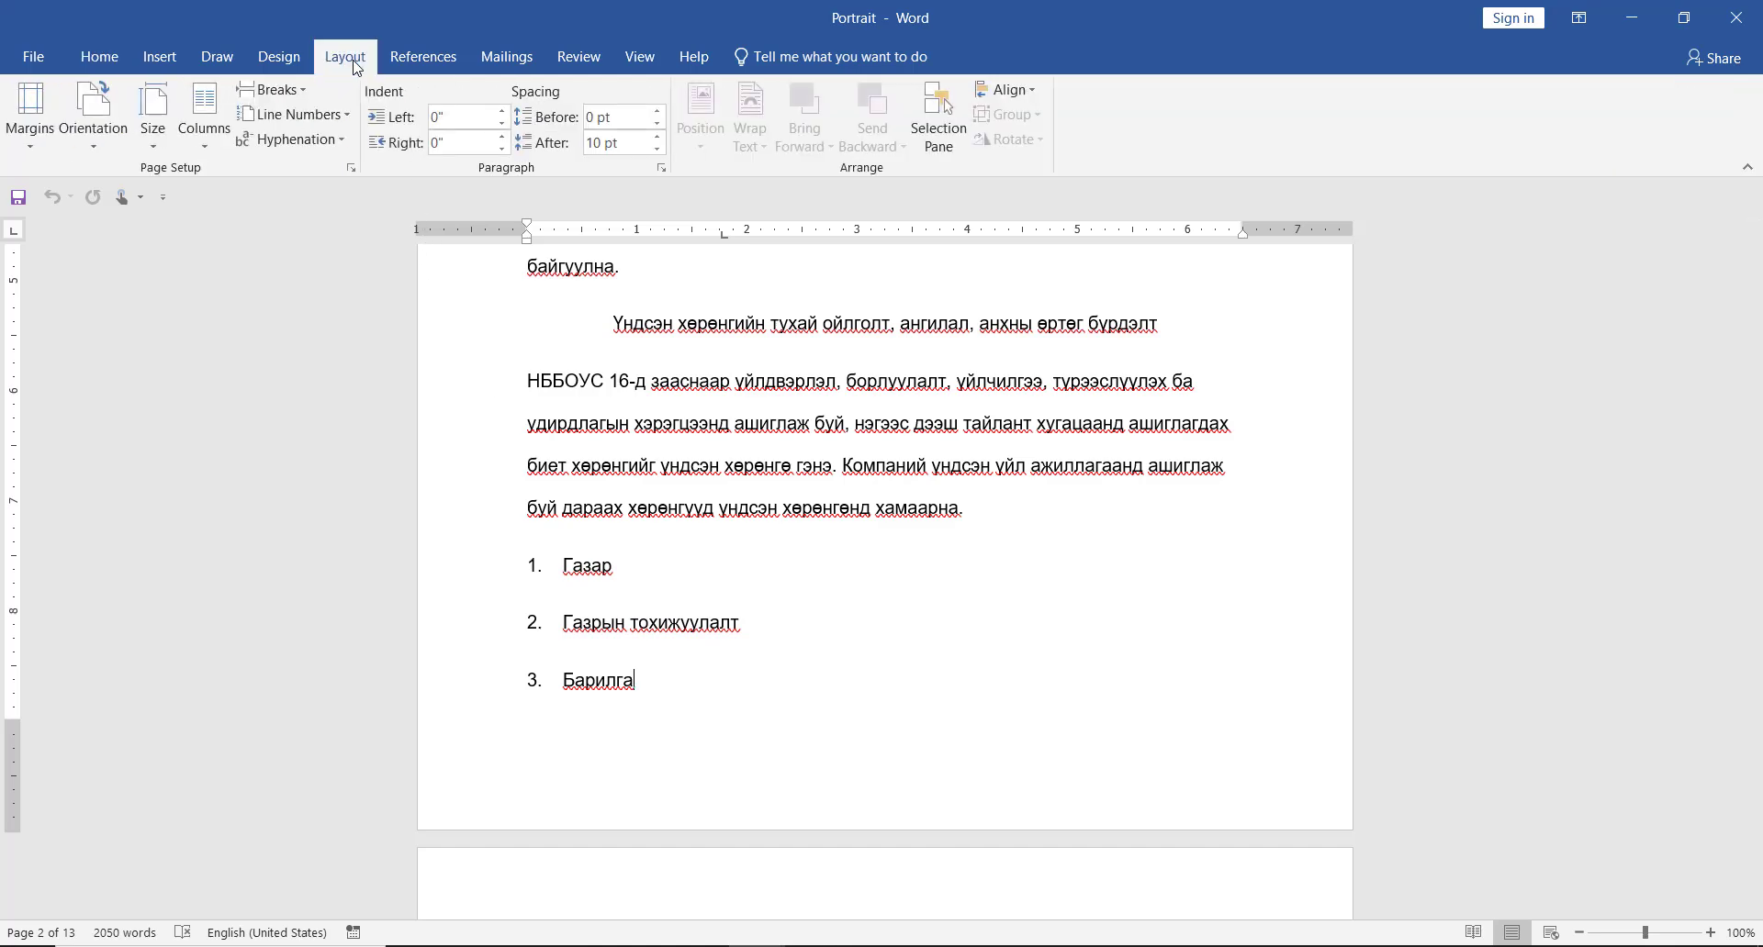
left_click(301, 90)
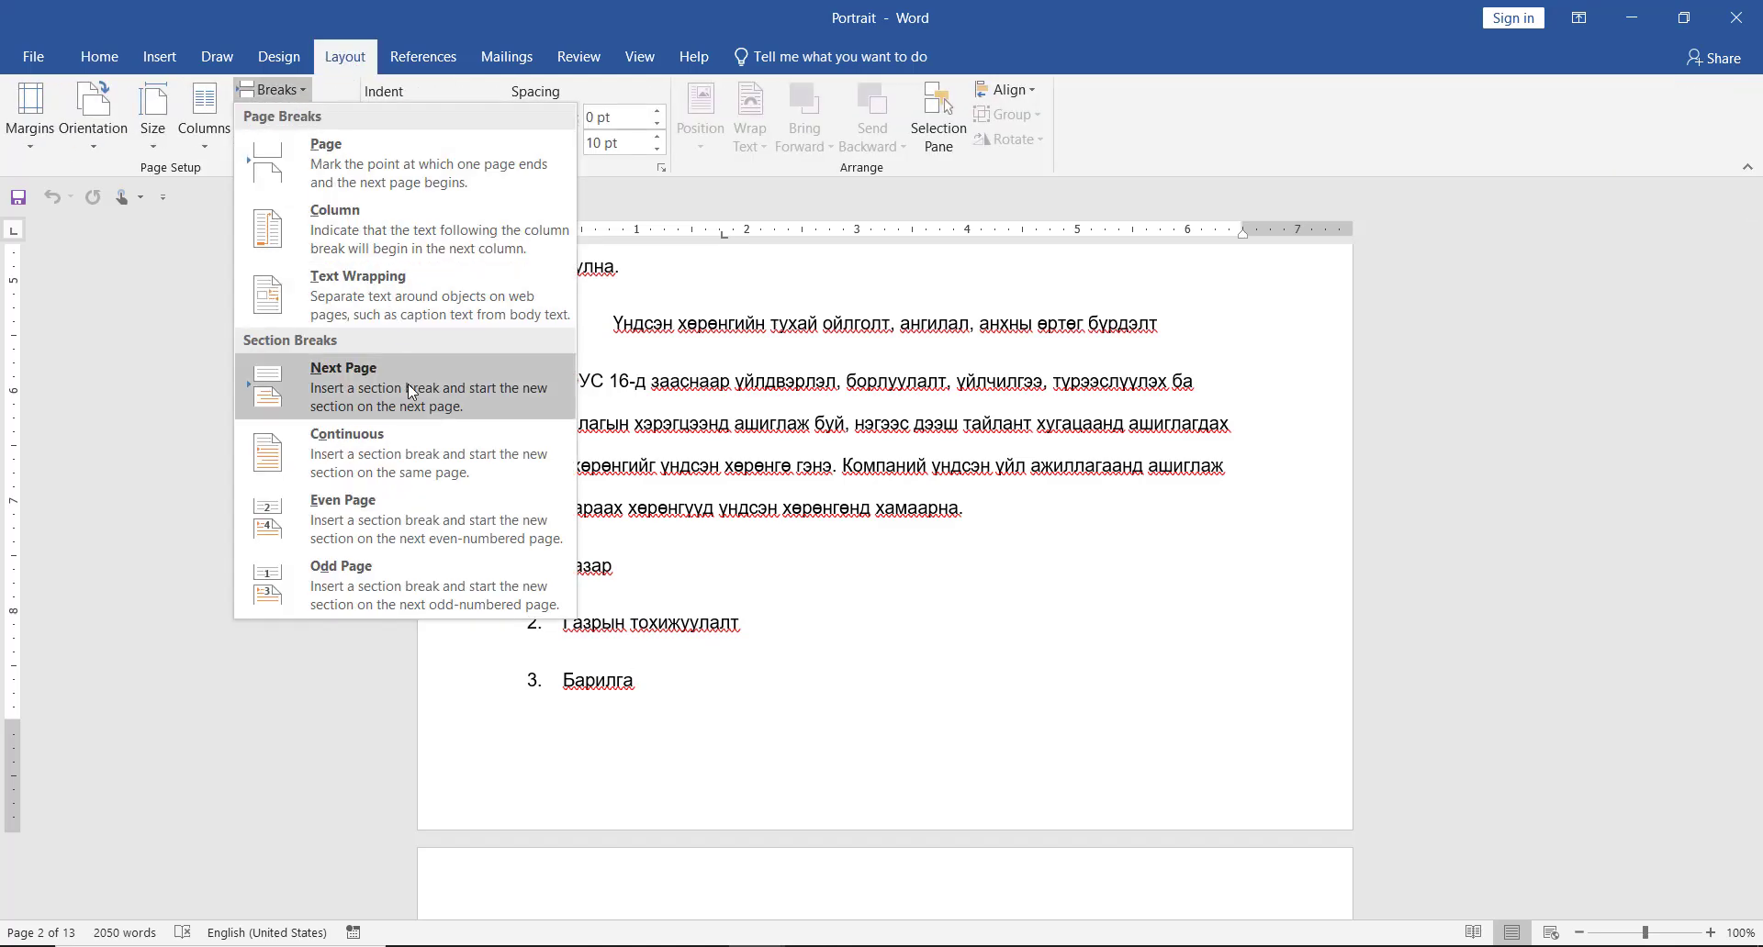
left_click(303, 379)
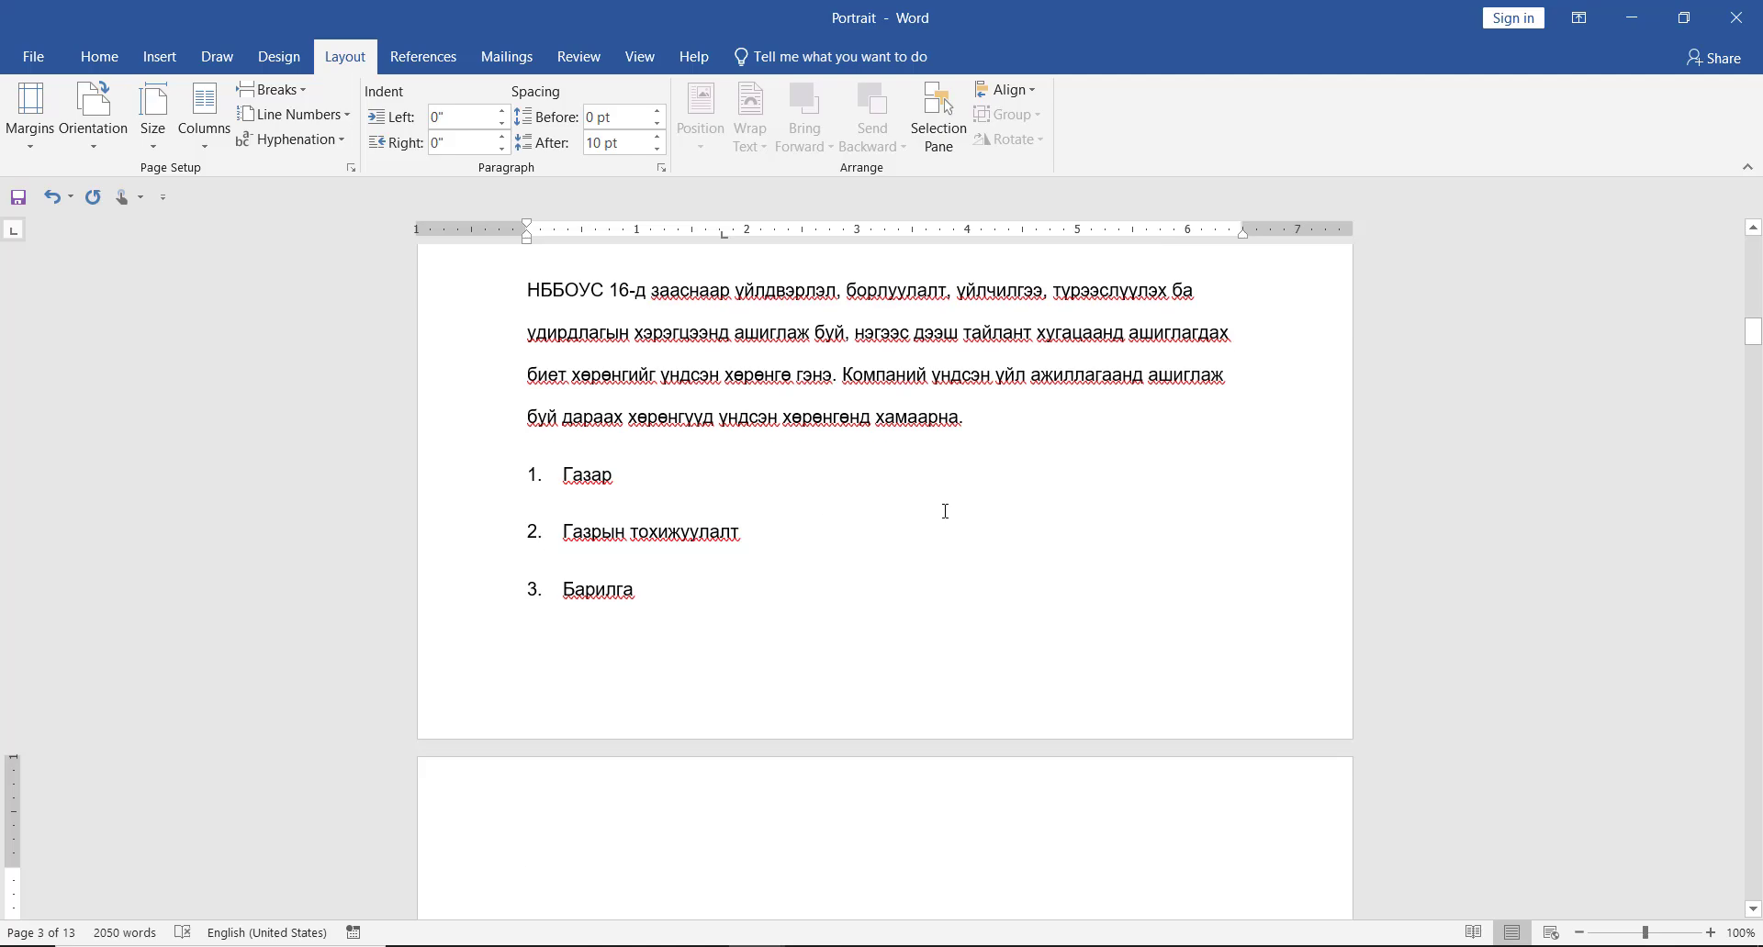
- Set the page orientation to Landscape for the new section starting on page 3, applied to this section only
scroll(964, 504, "down", 2)
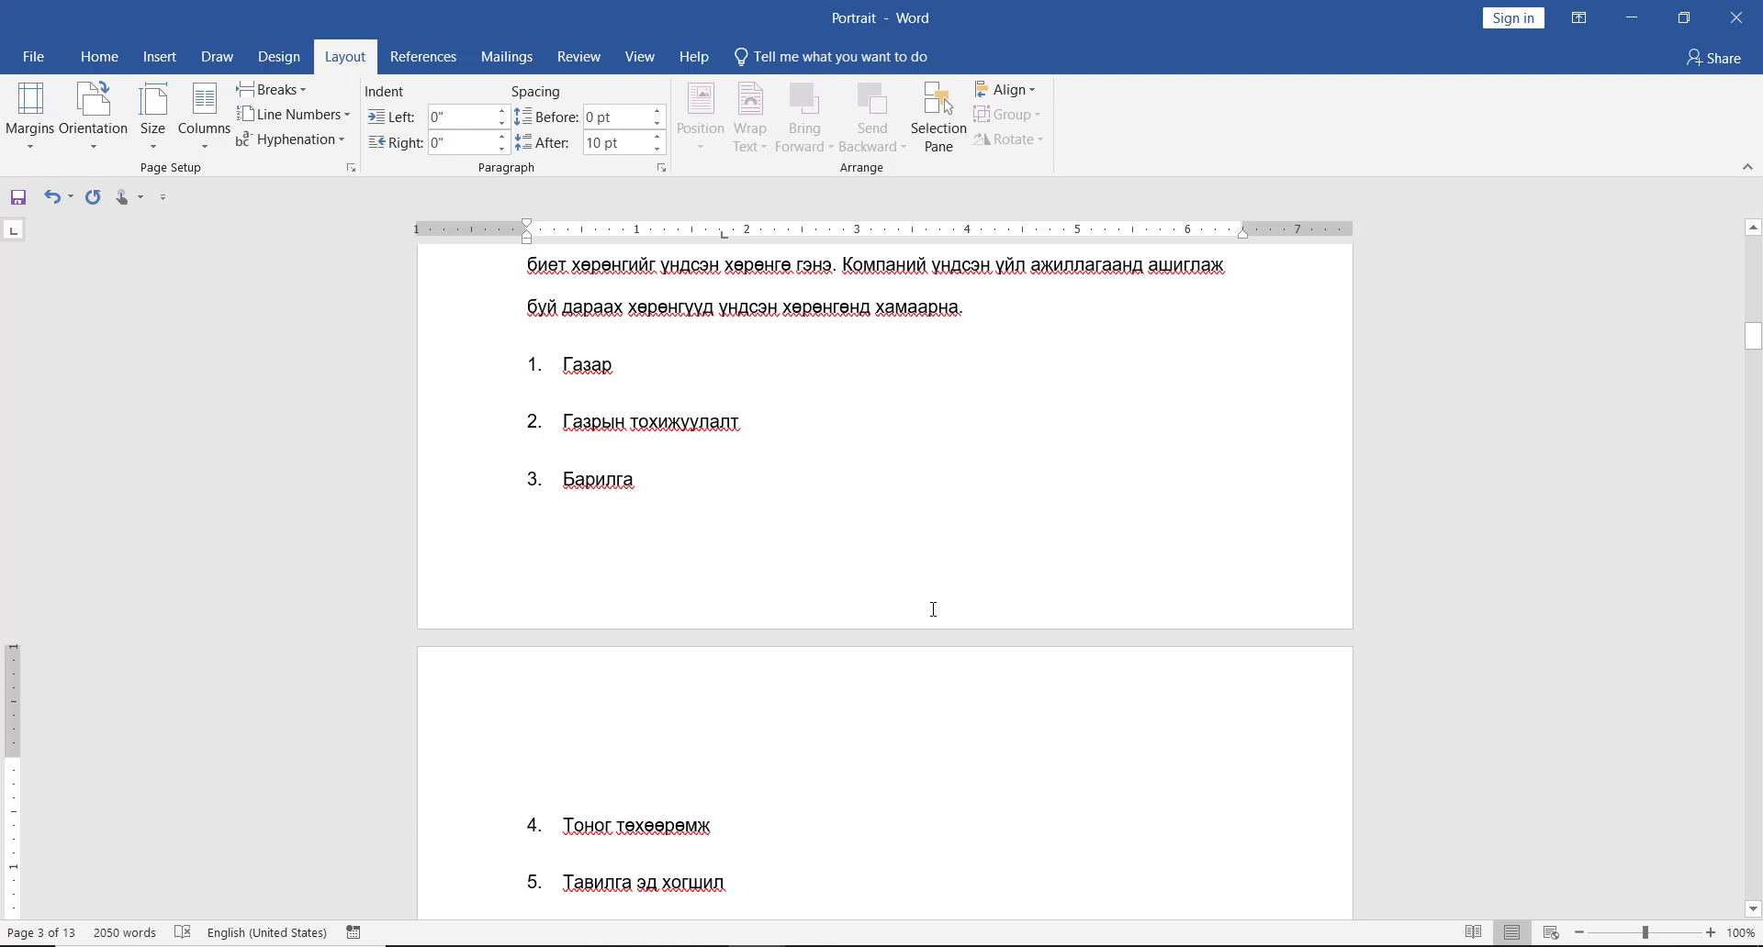
scroll(937, 605, "down", 2)
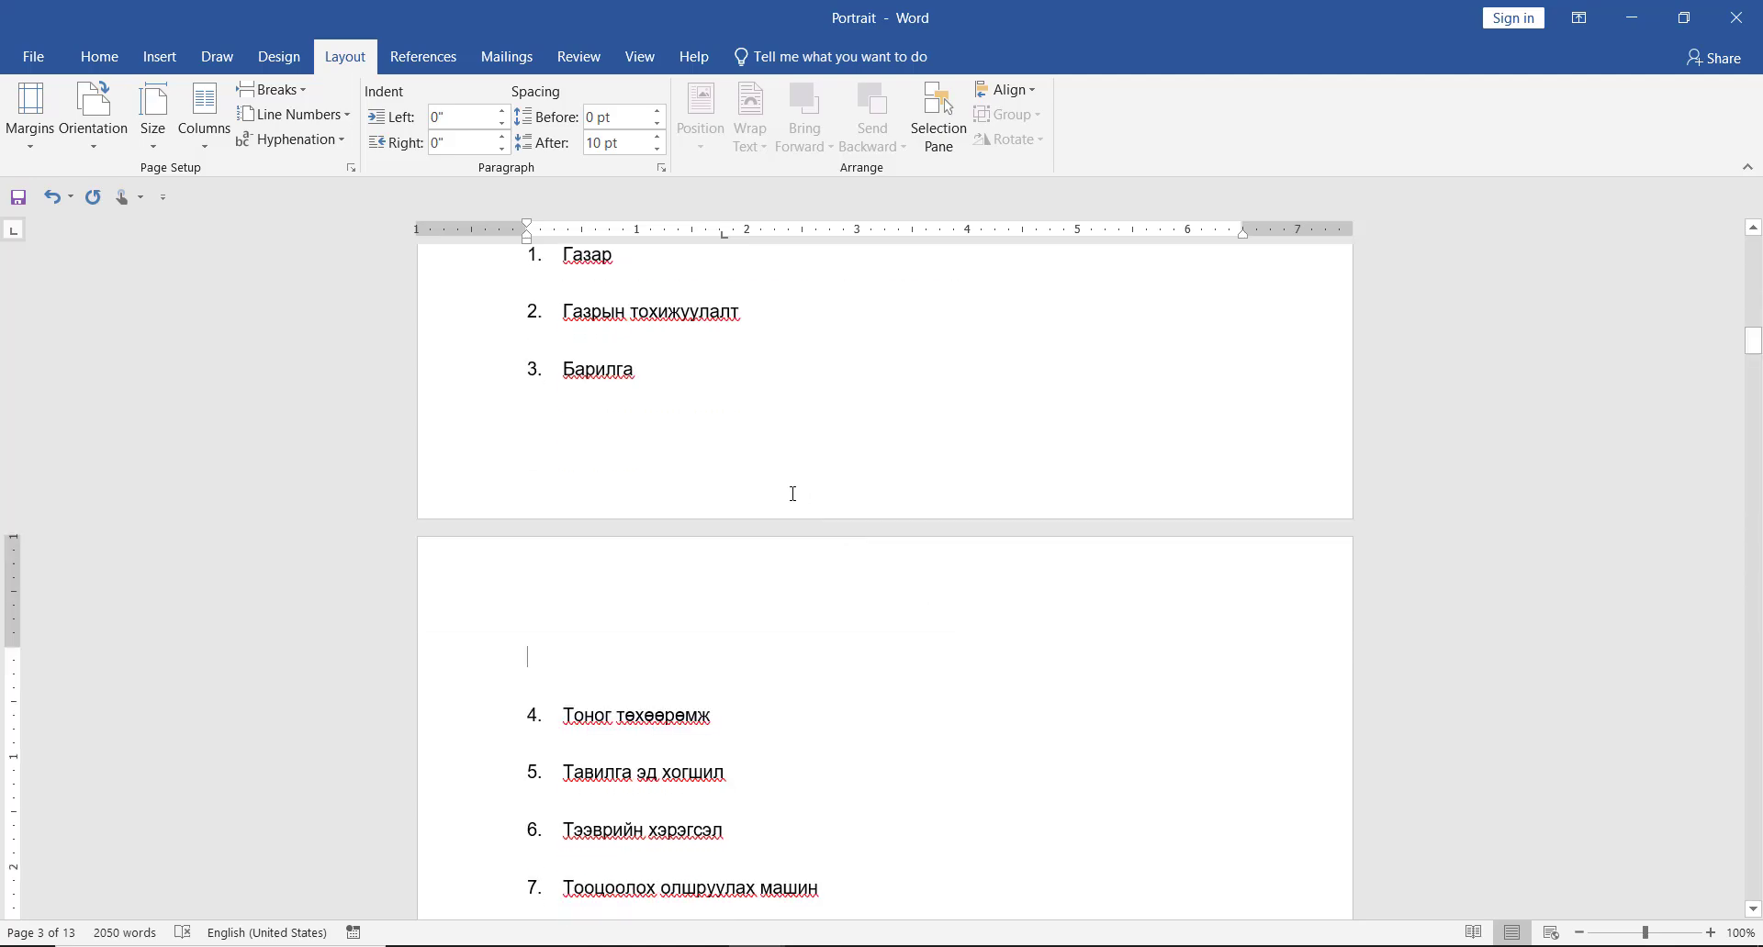
left_click(350, 168)
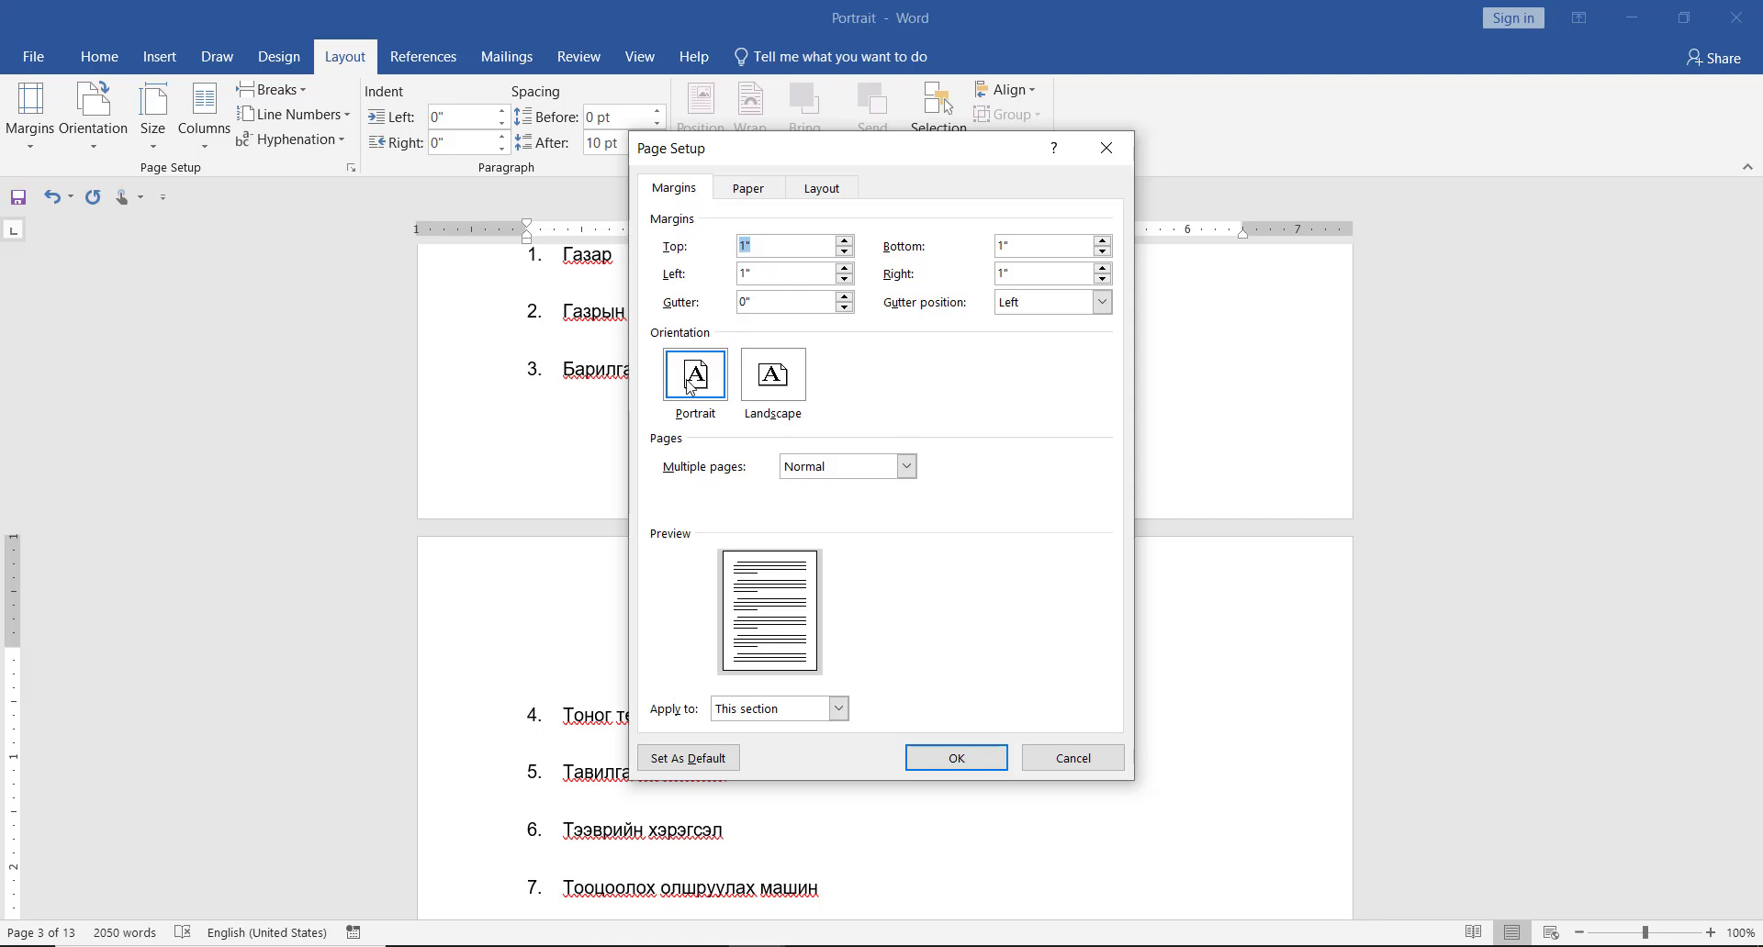
left_click(781, 377)
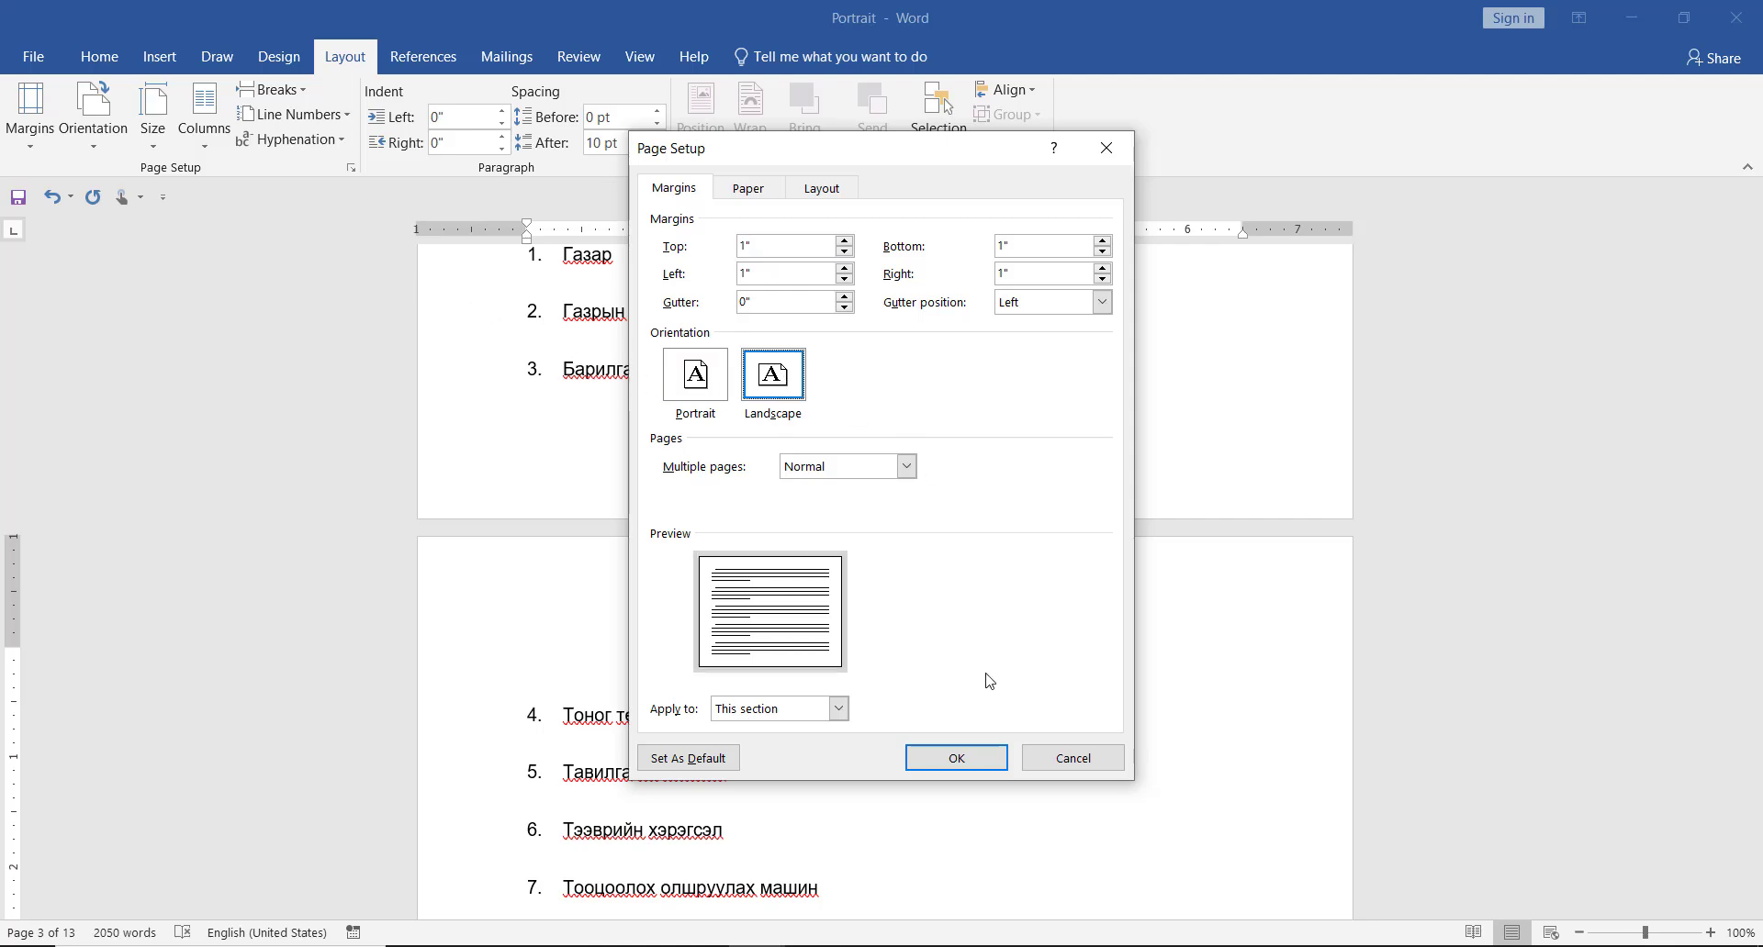
left_click(975, 757)
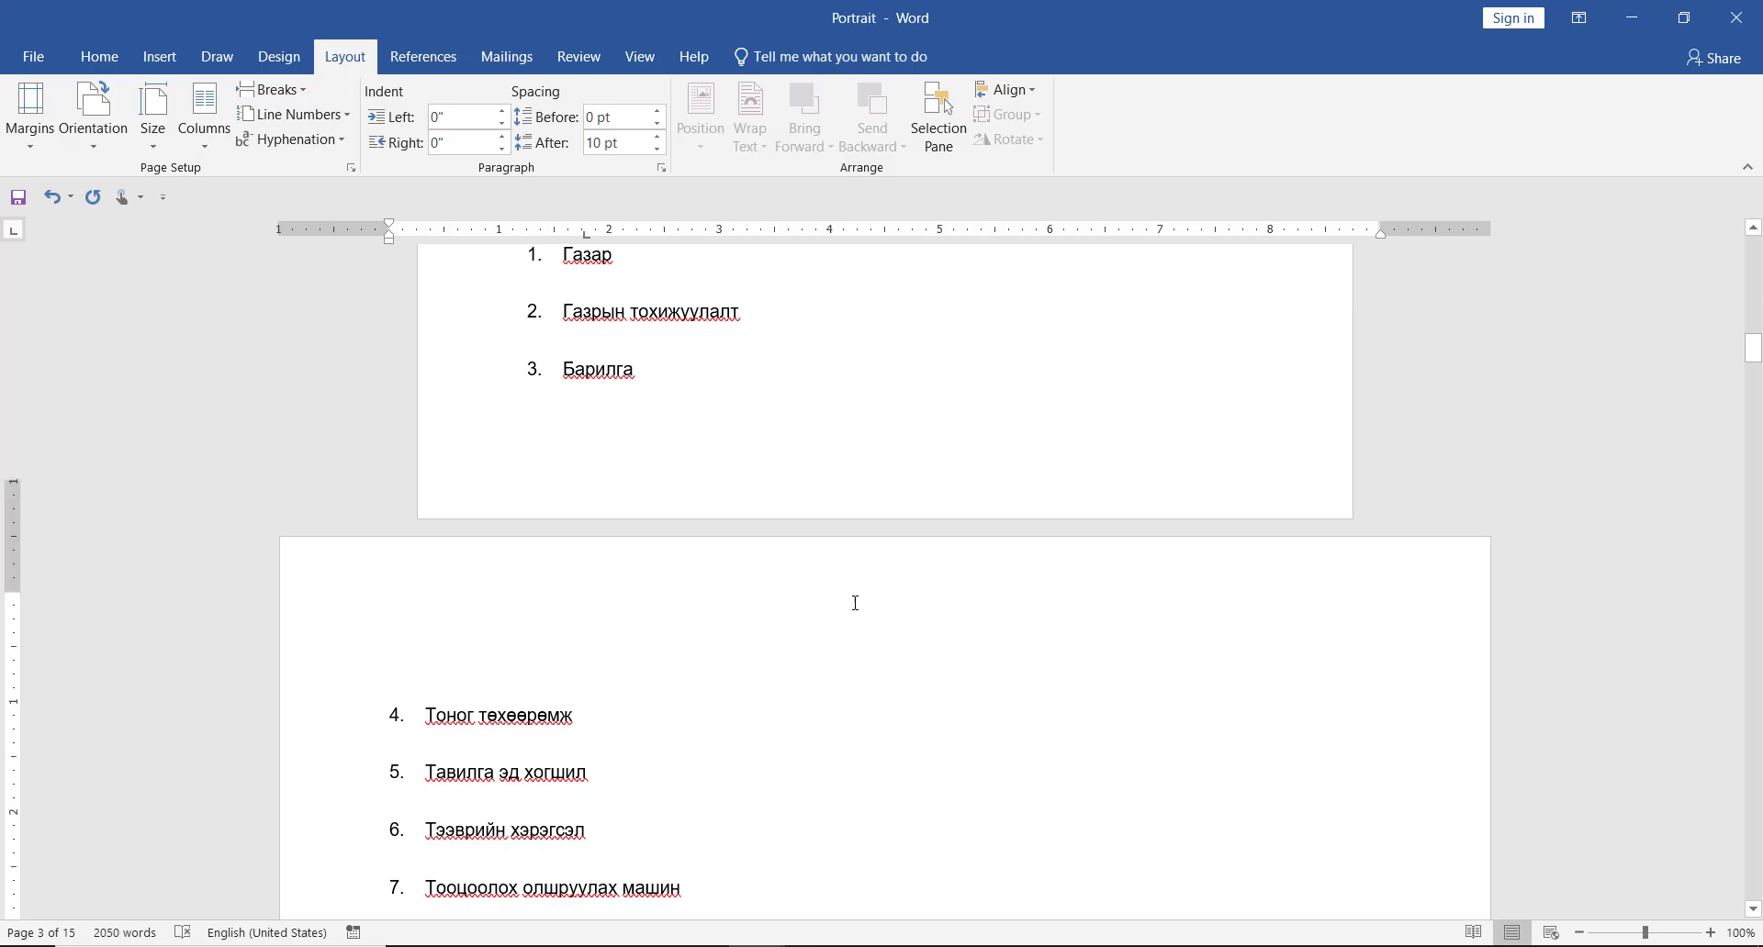
- Insert a Next Page section break after list item 4, "Тодорхой хэмжээний өртөгтэй байна.", at the end of page 3
scroll(863, 588, "down", 8)
scroll(948, 578, "down", 8)
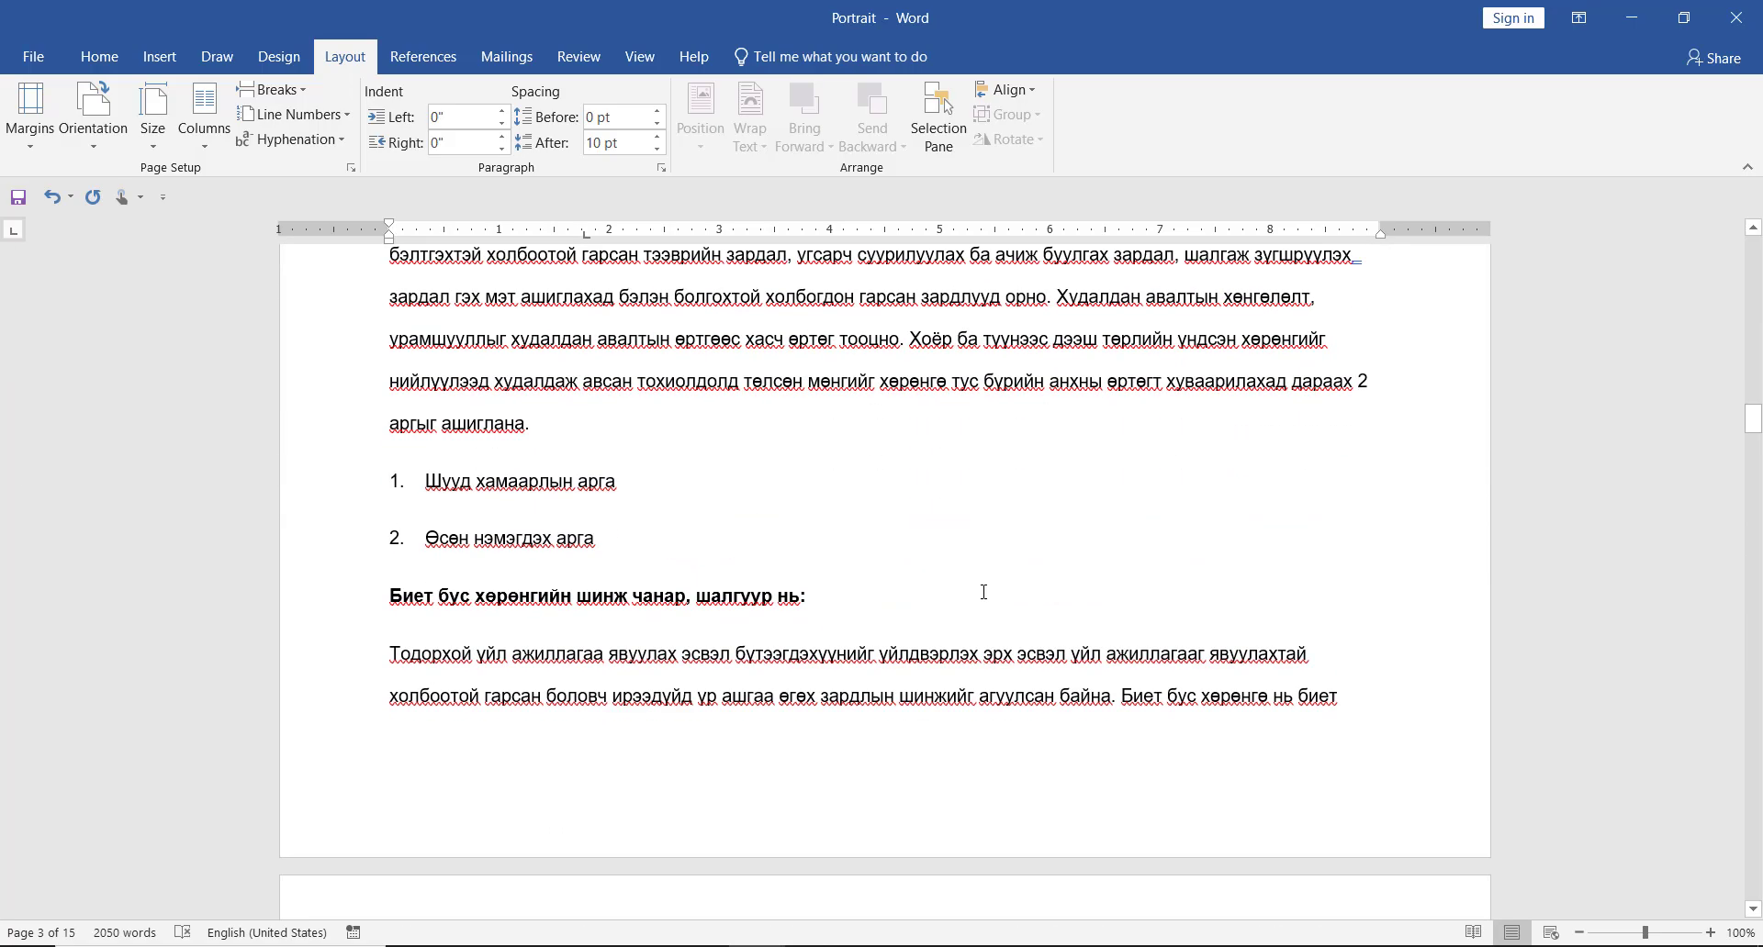
scroll(881, 569, "up", 7)
scroll(880, 570, "up", 6)
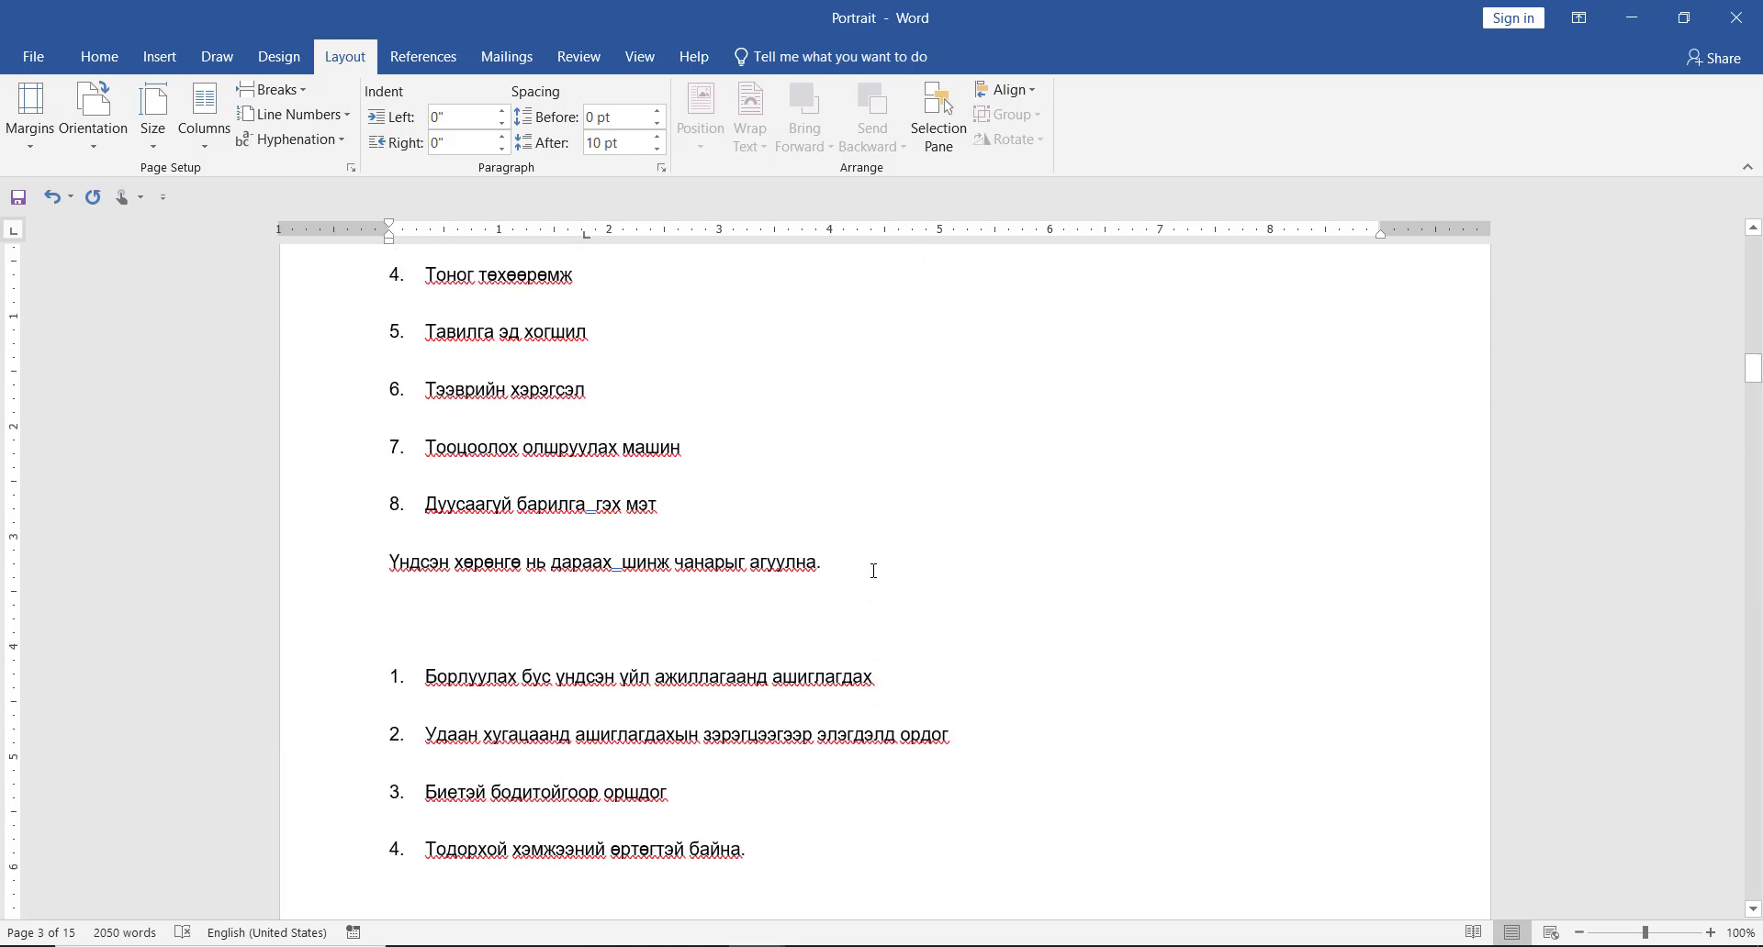
scroll(872, 571, "up", 1)
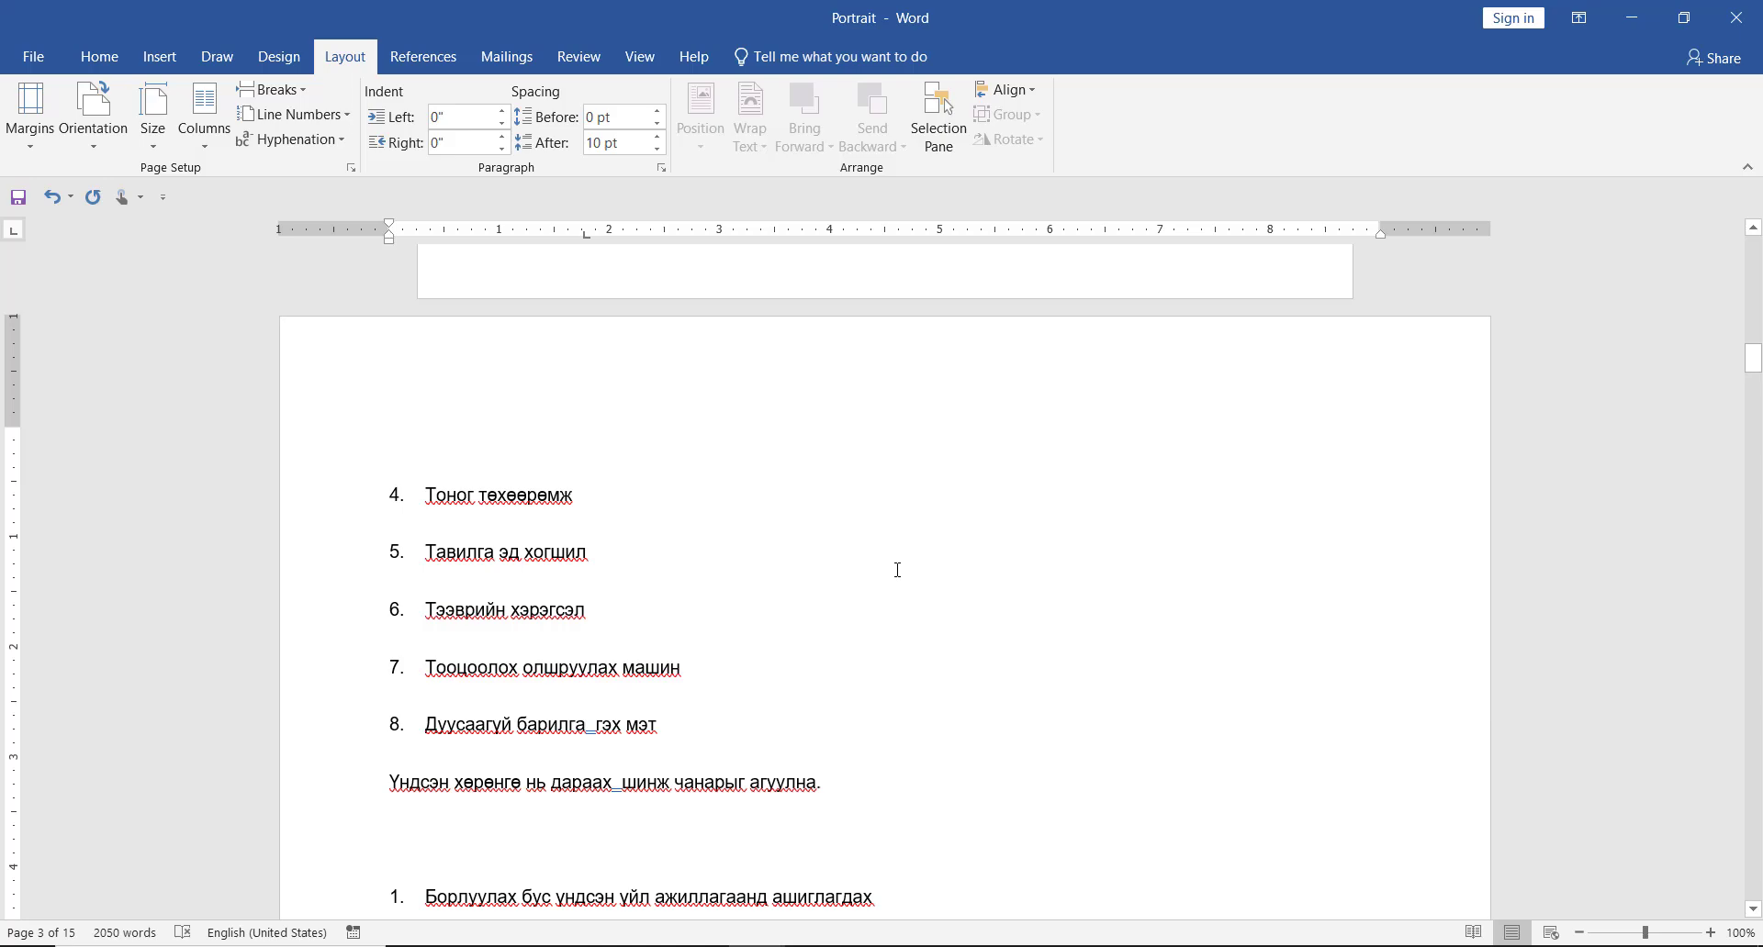
scroll(907, 570, "down", 6)
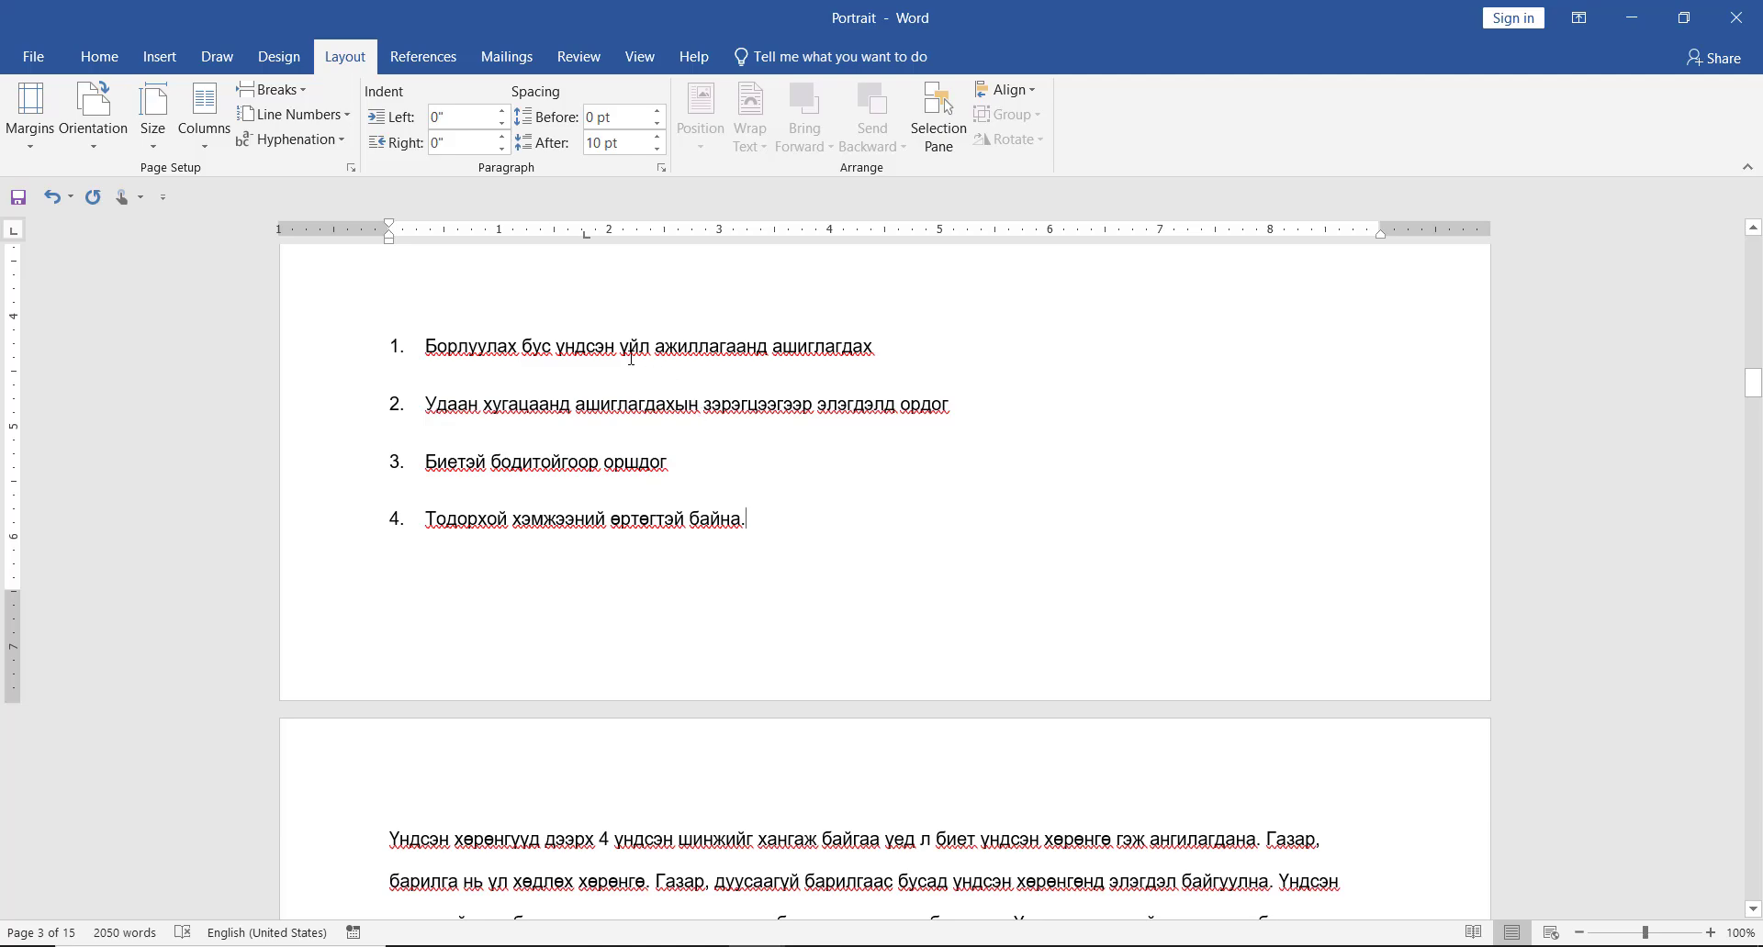
left_click(271, 89)
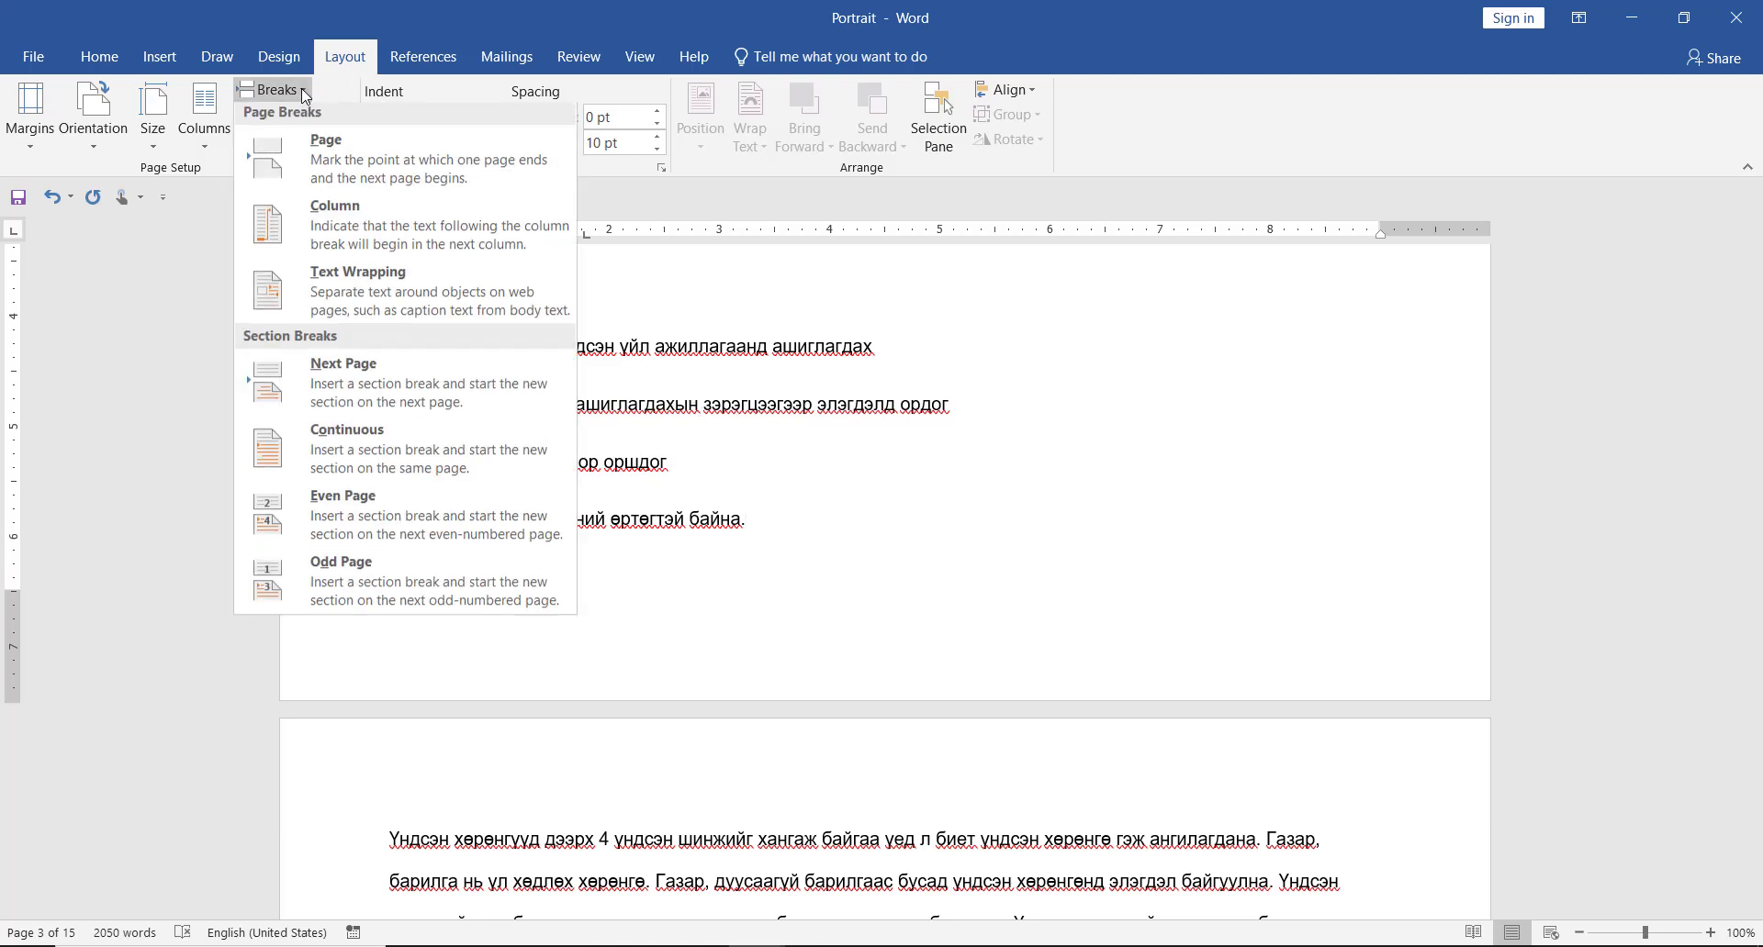
left_click(303, 365)
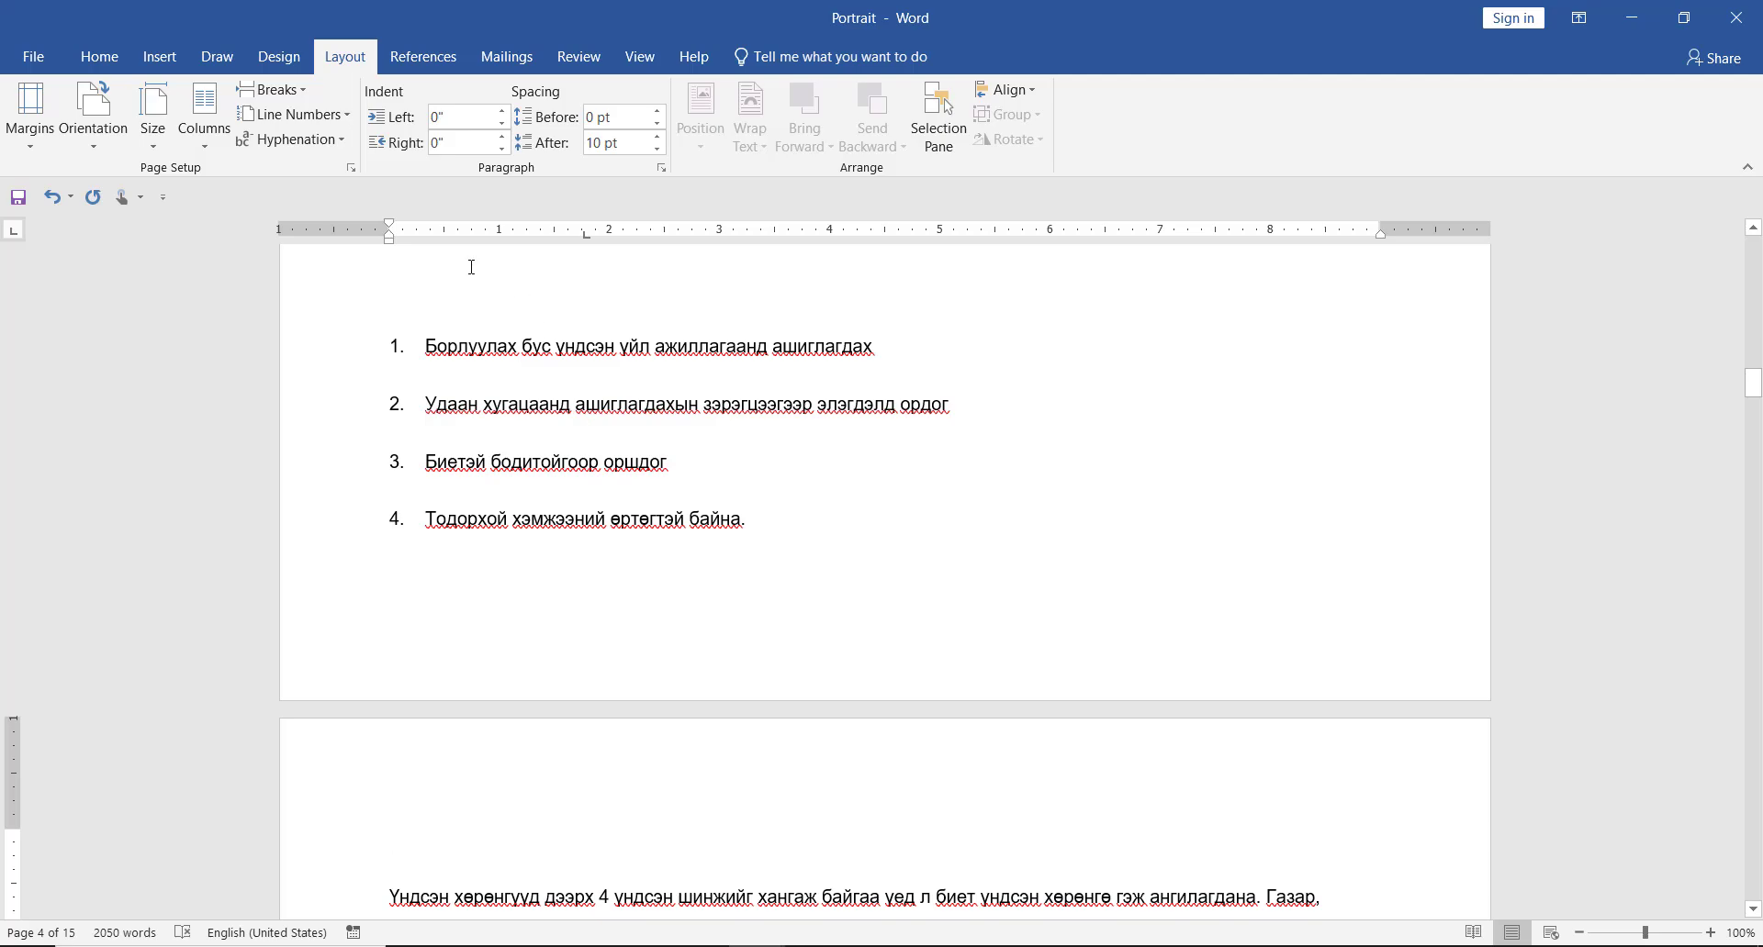
- Set the section starting on page 4 back to Portrait orientation, applied to this section only
left_click(351, 167)
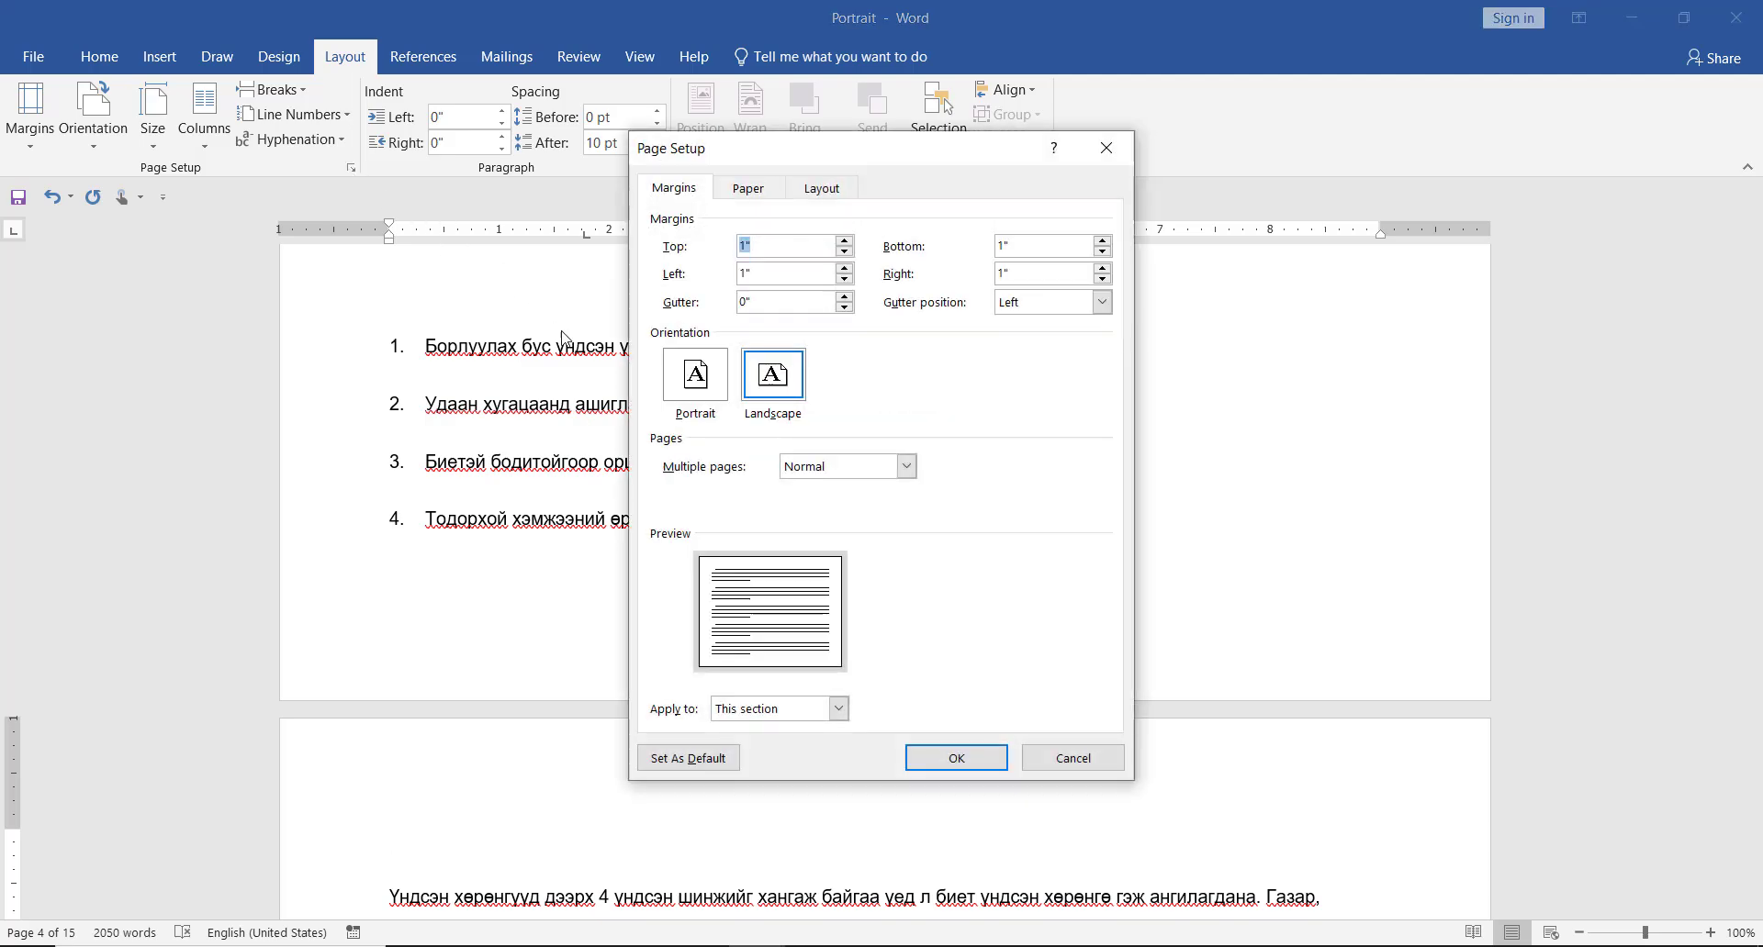
left_click(696, 376)
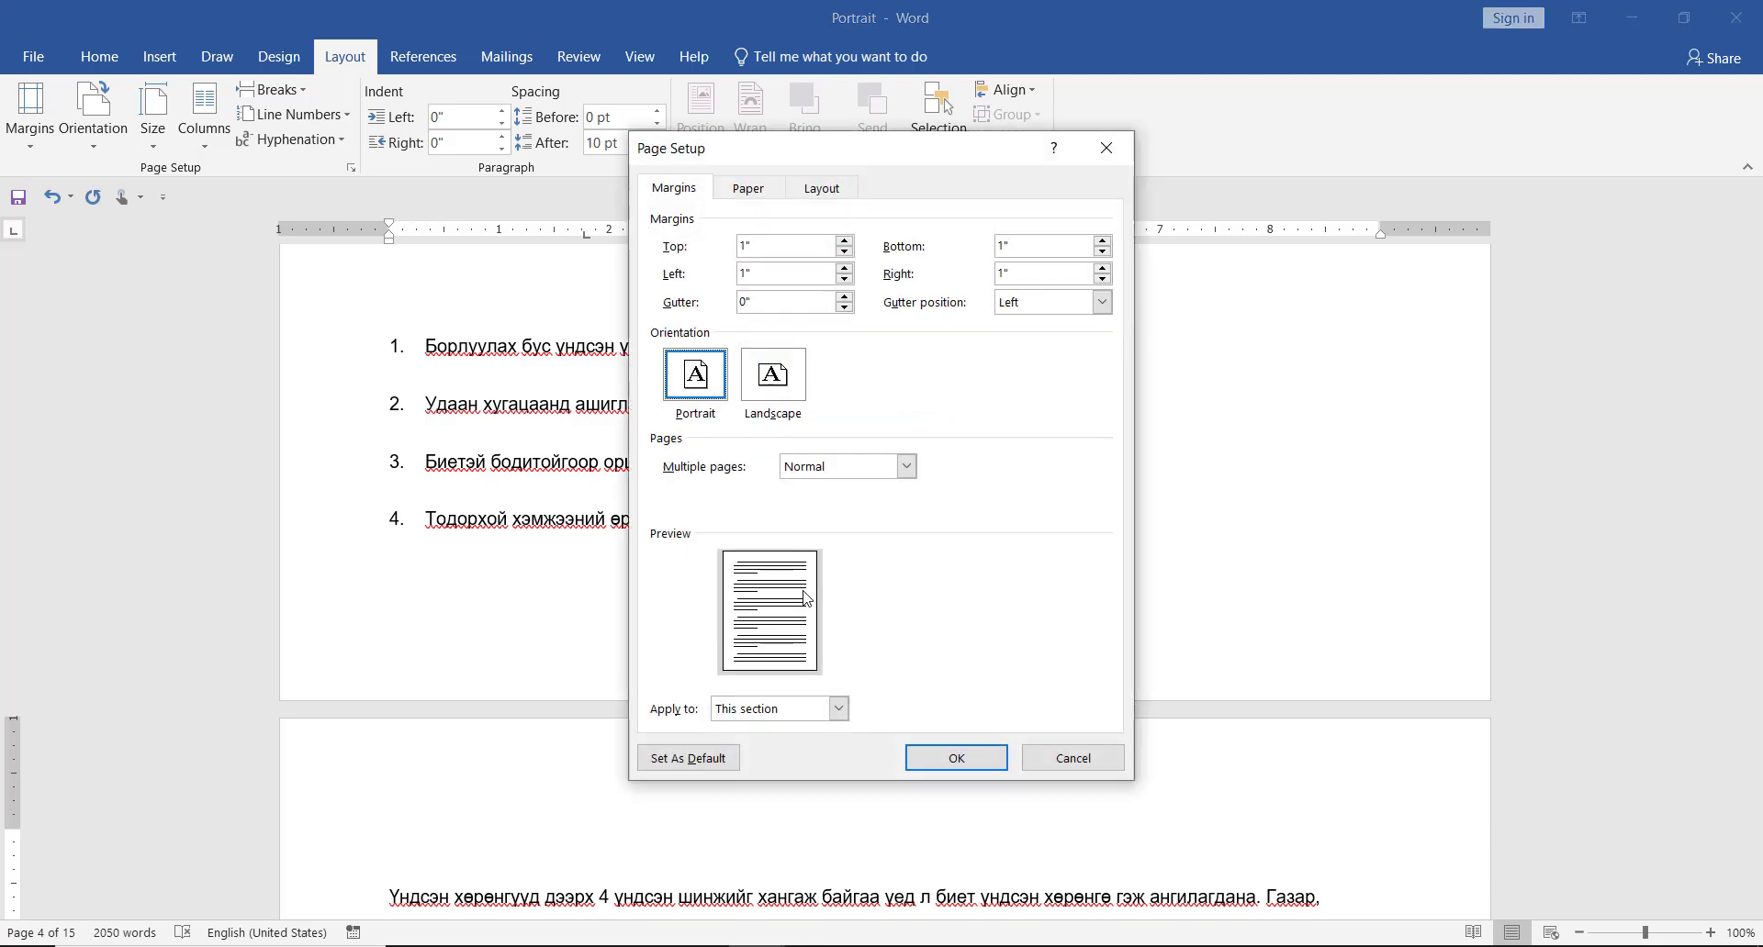
left_click(956, 755)
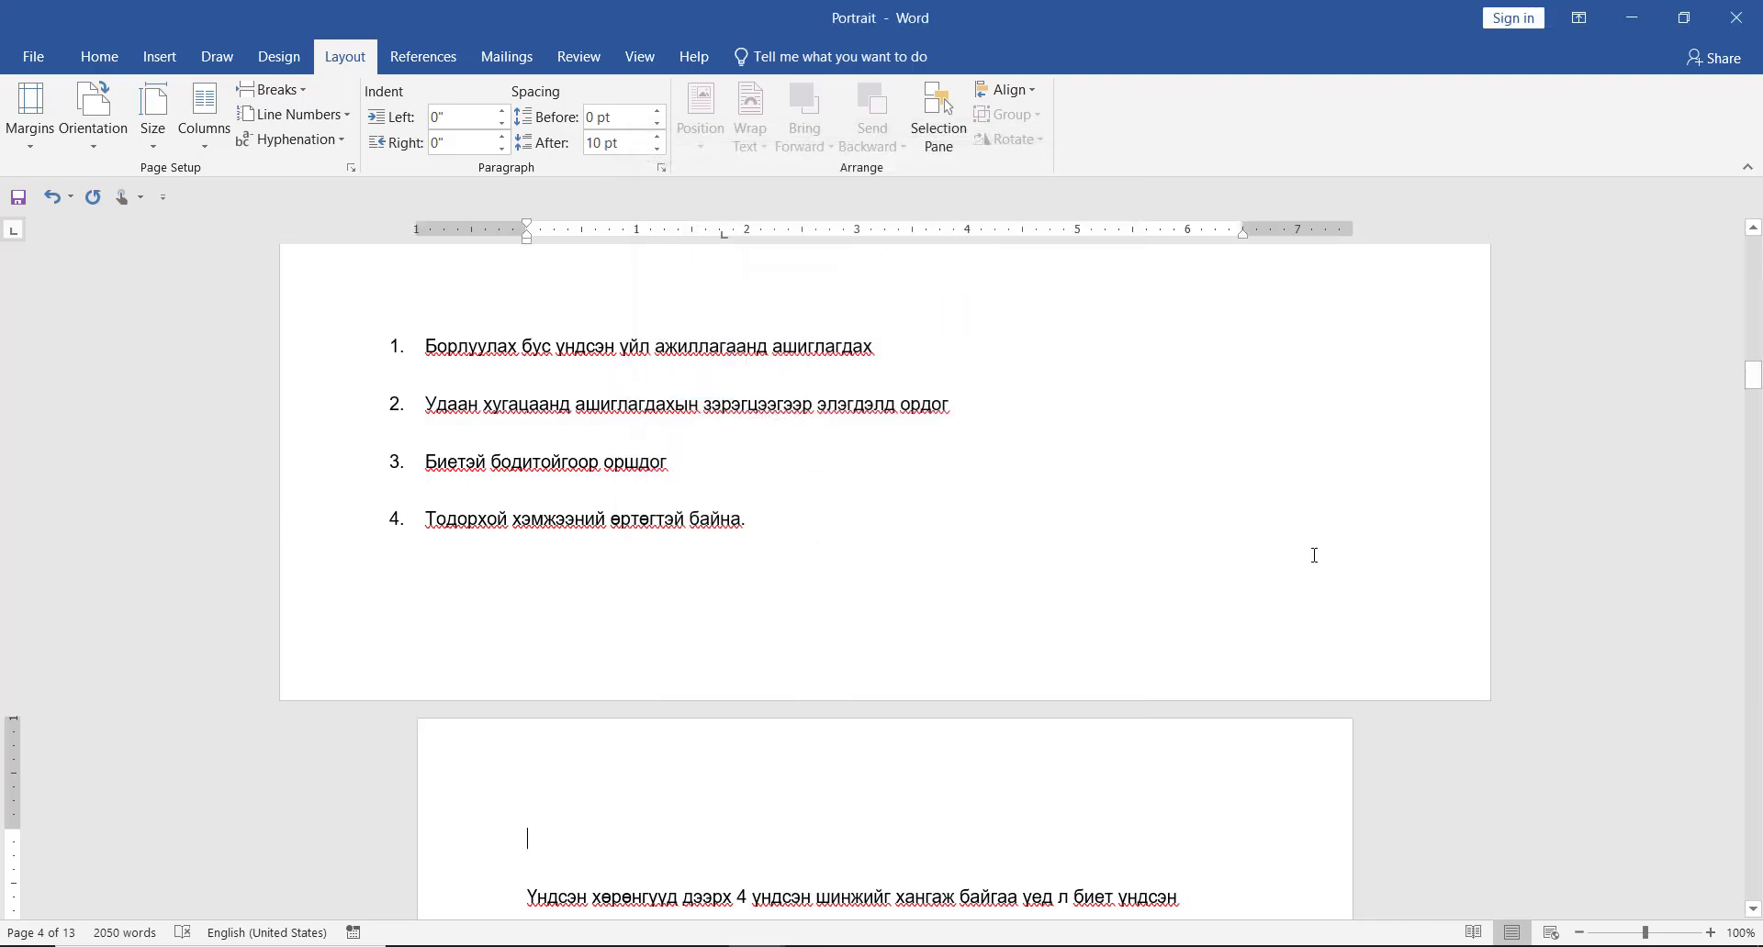
left_click_drag(1749, 381, 1744, 246)
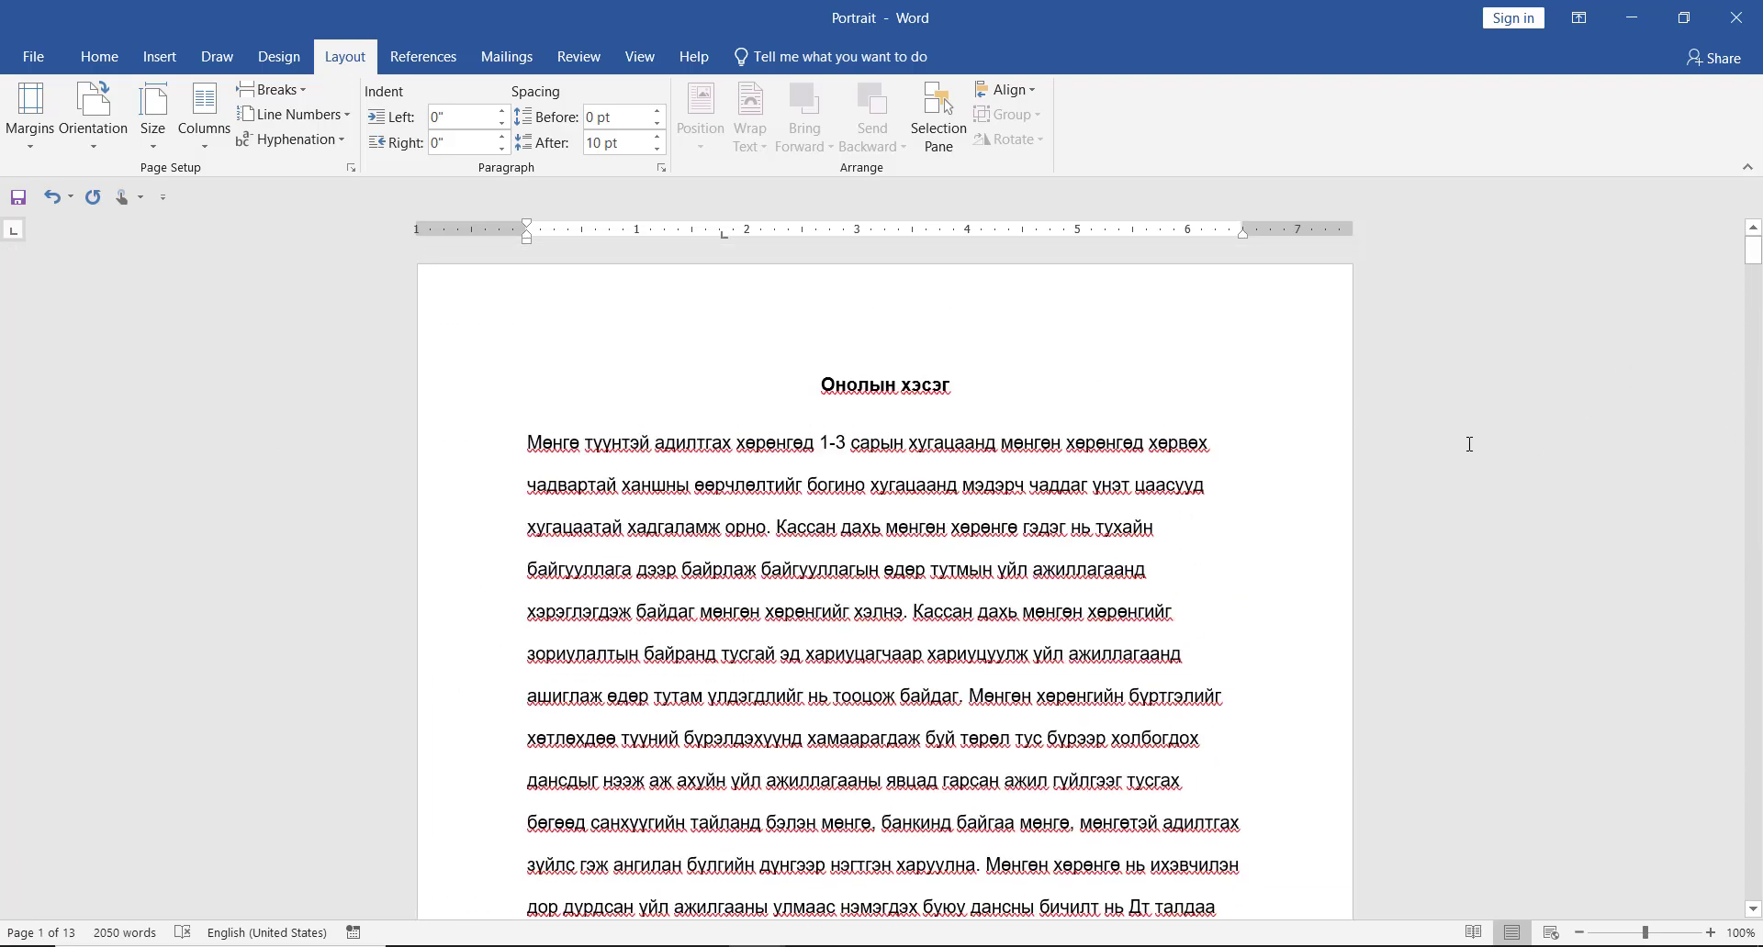
- Switch to the Landscape document and insert a Next Page section break at the end of page 1, after "мөнгөн хөрөнгийн"
key("alt+Tab")
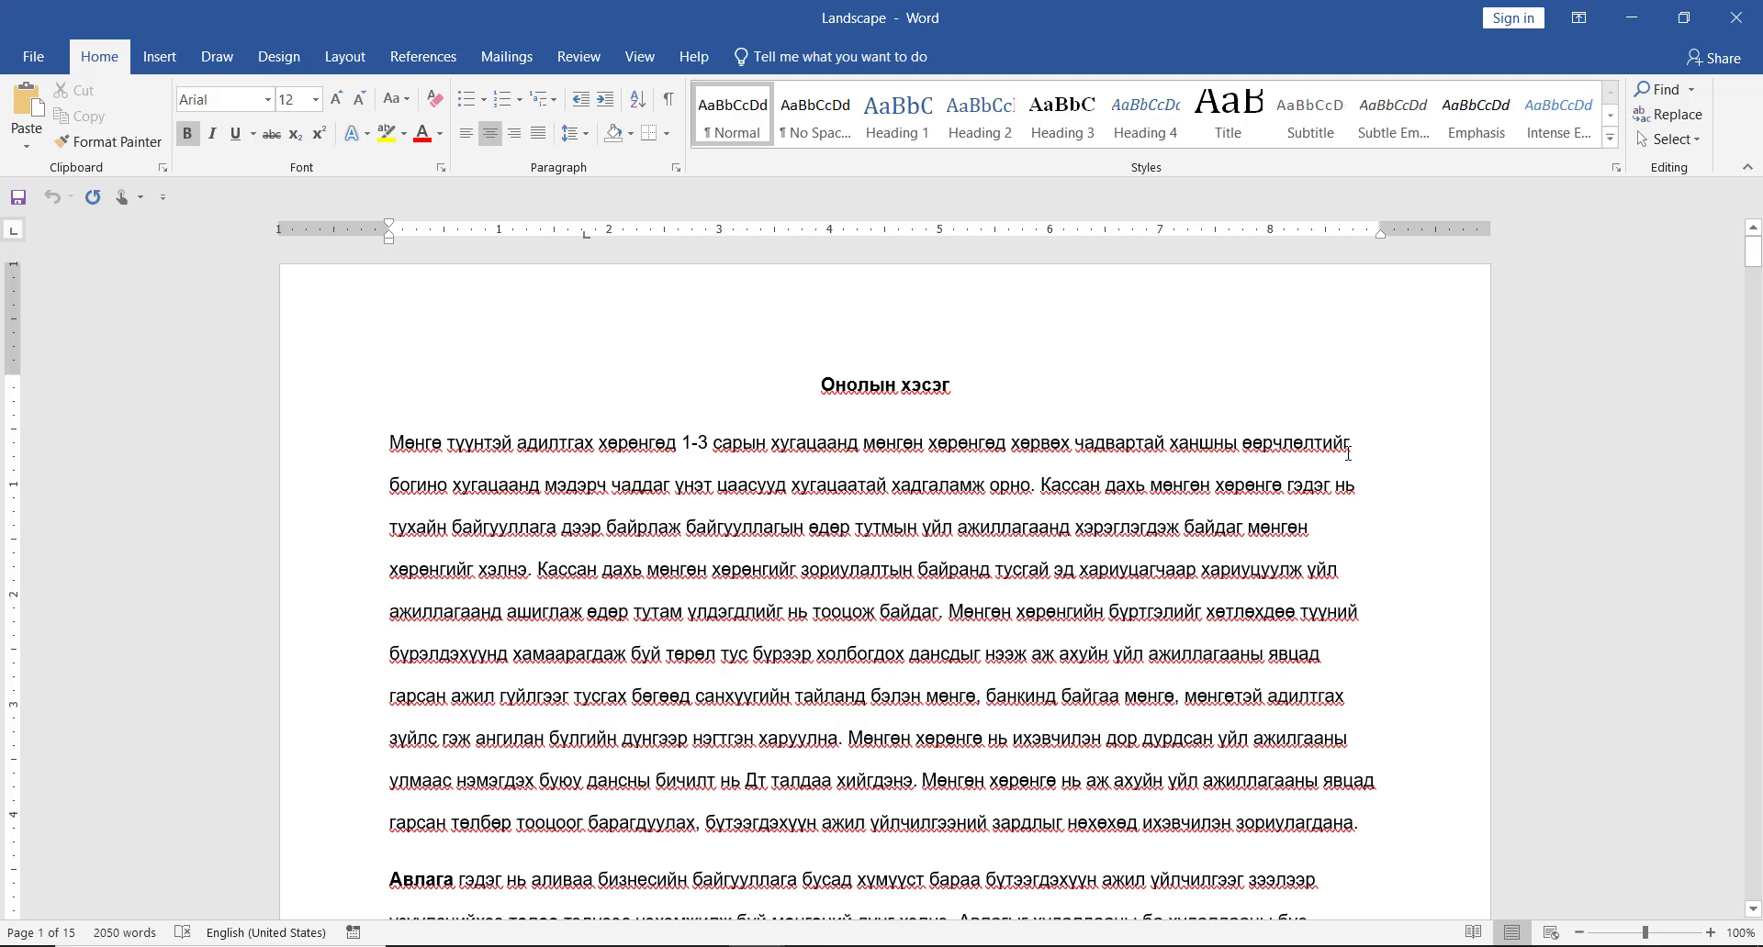
left_click(1289, 484)
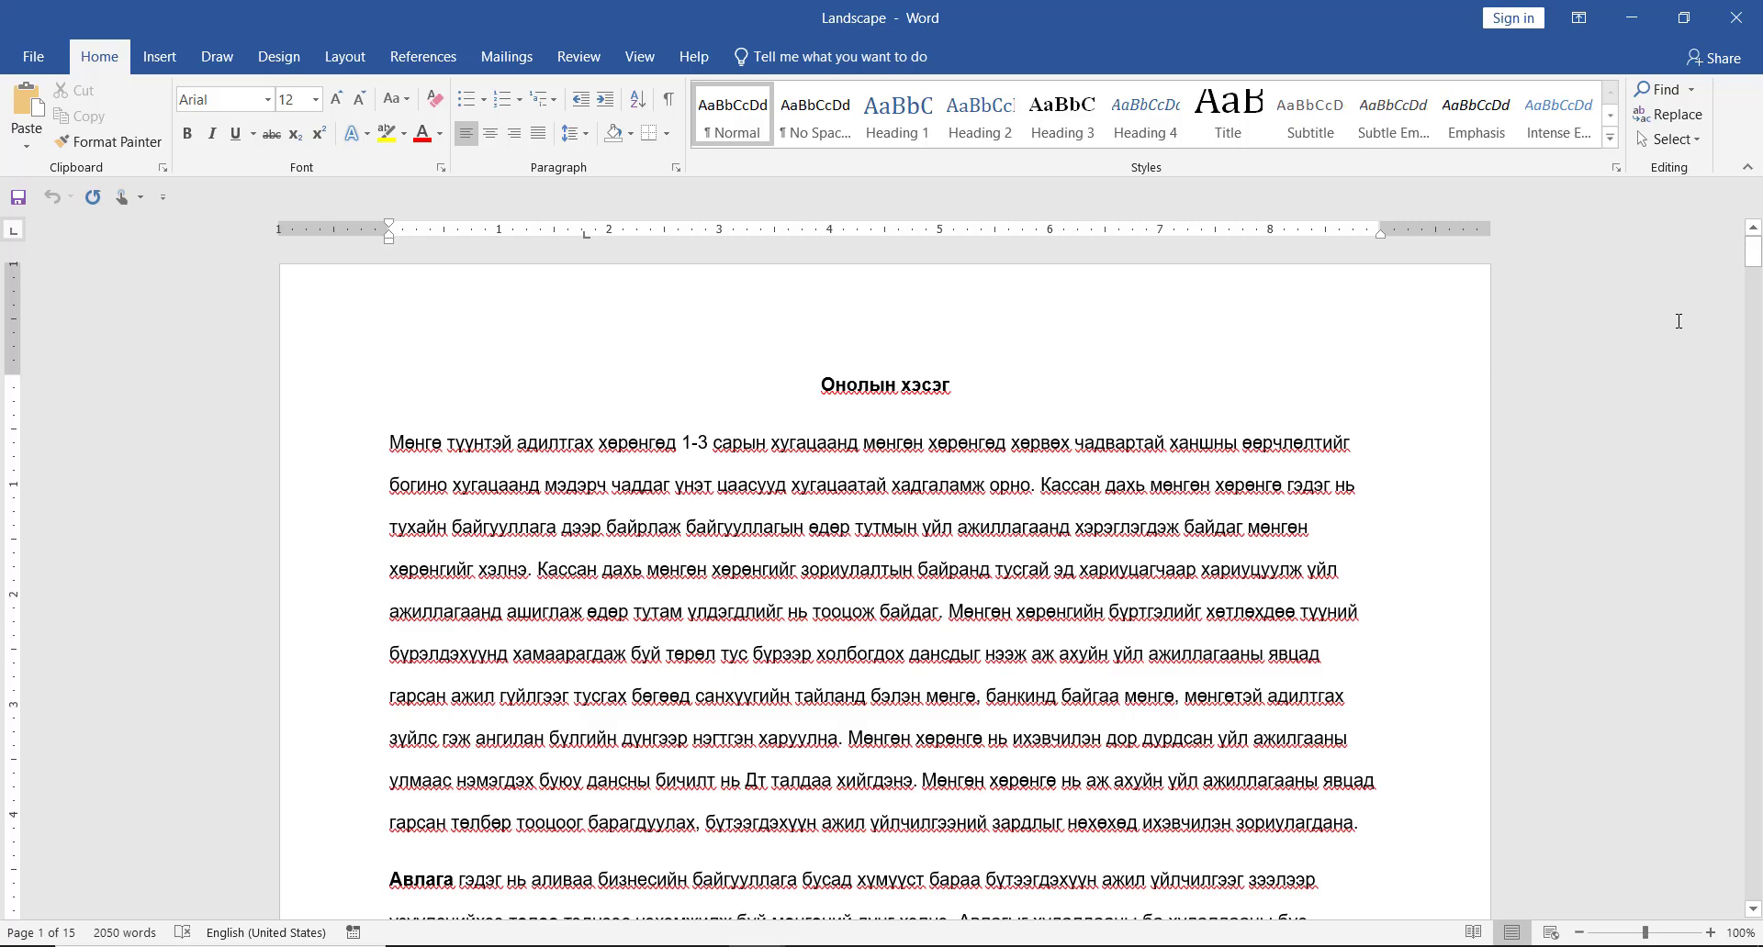
scroll(1285, 413, "down", 5)
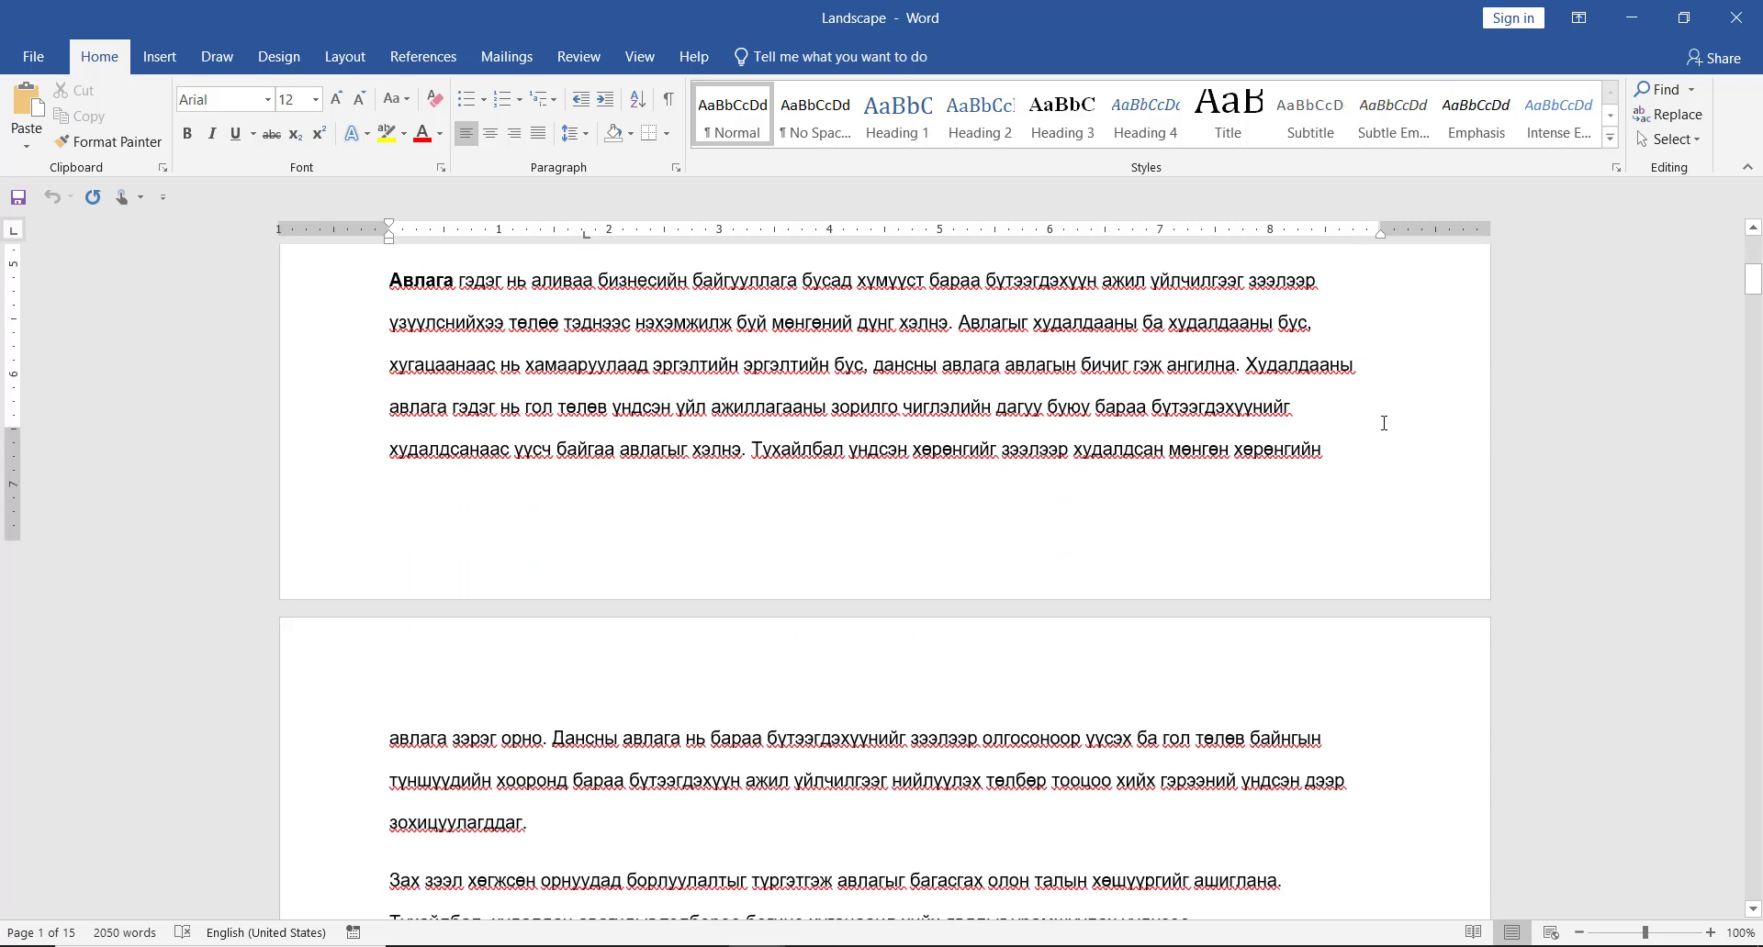
scroll(1375, 419, "down", 2)
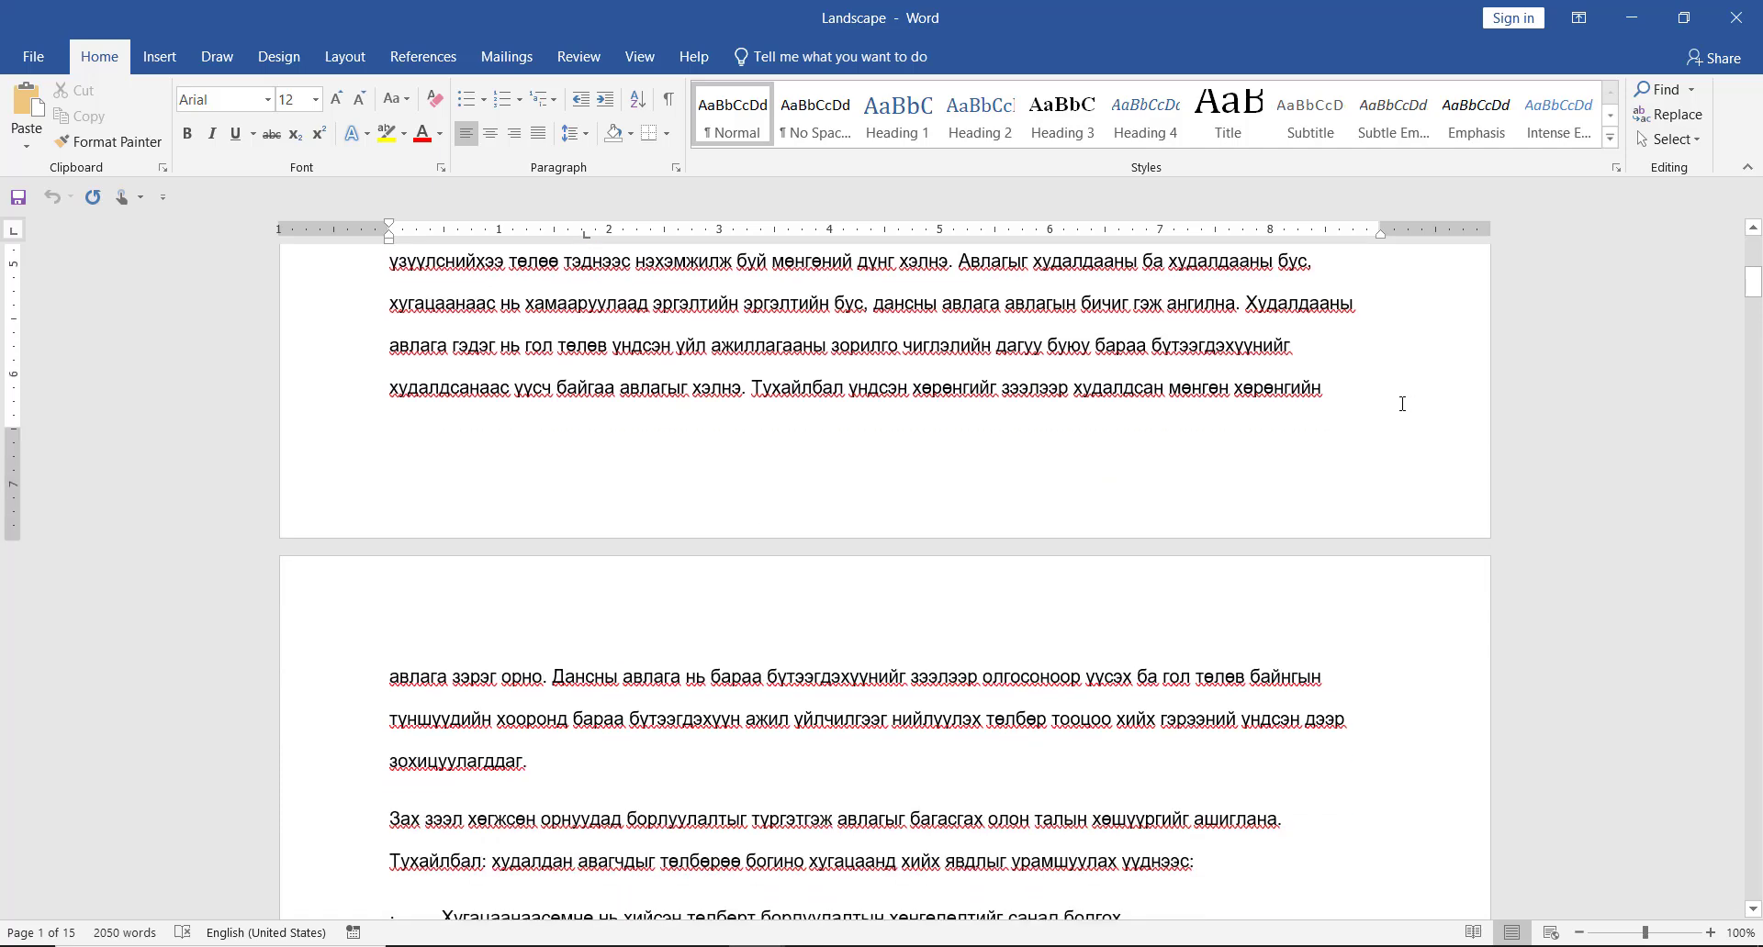
scroll(1393, 401, "up", 1)
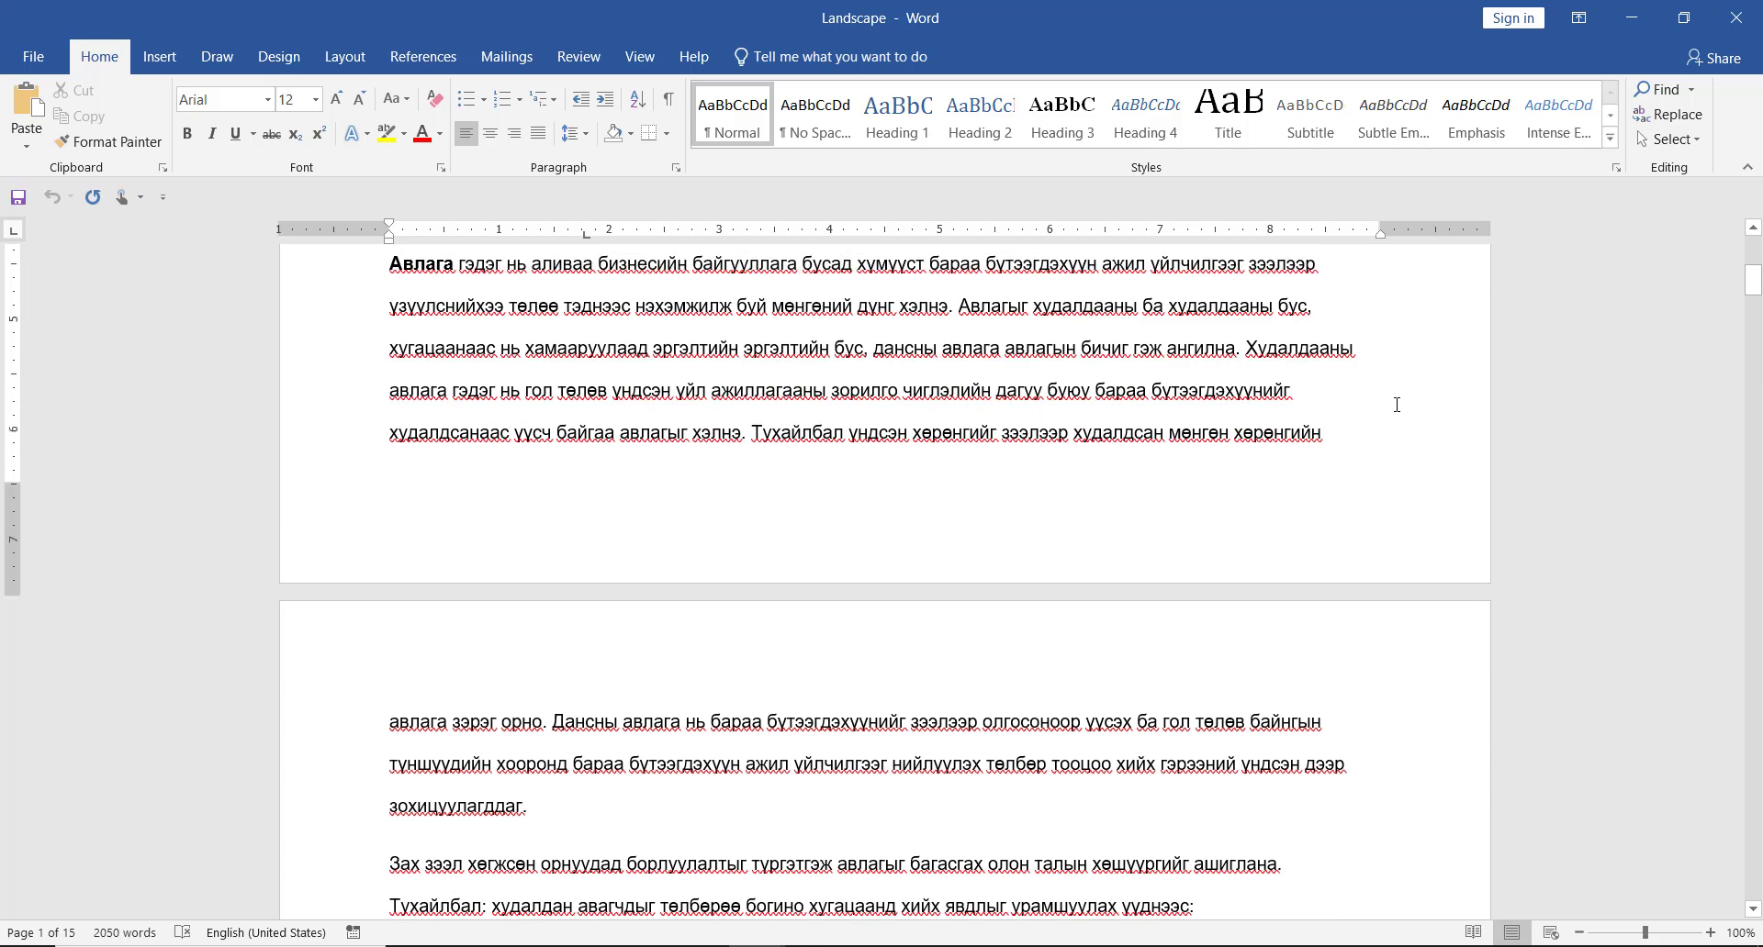
left_click(1356, 507)
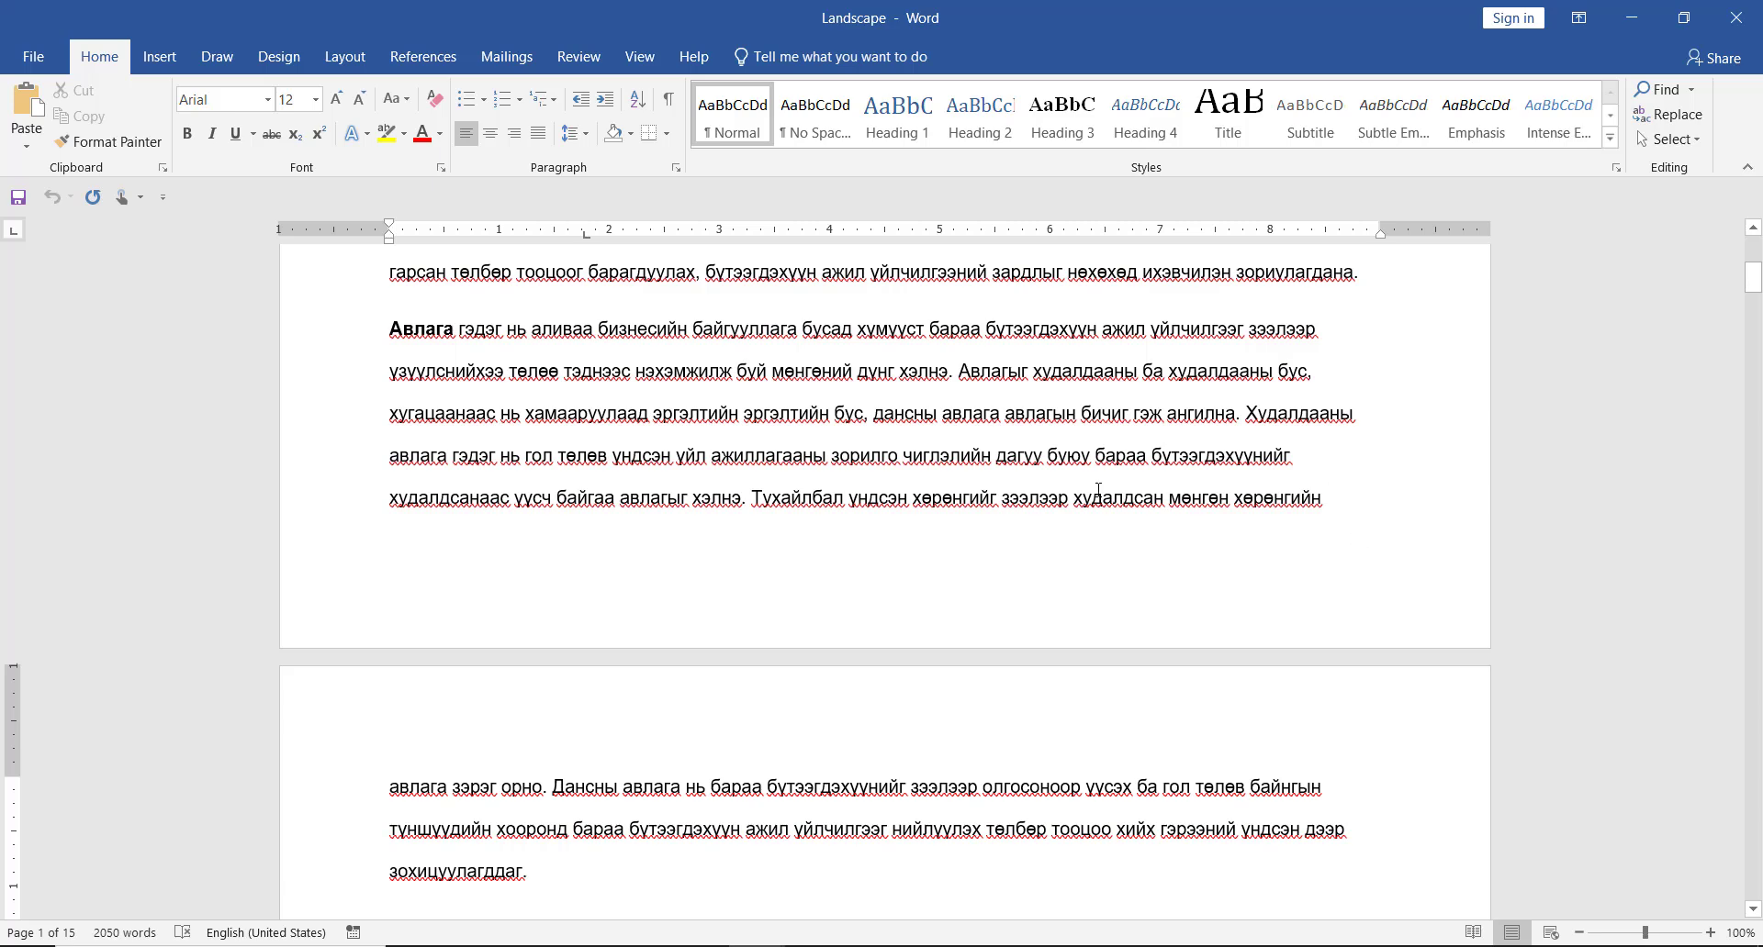
left_click(345, 56)
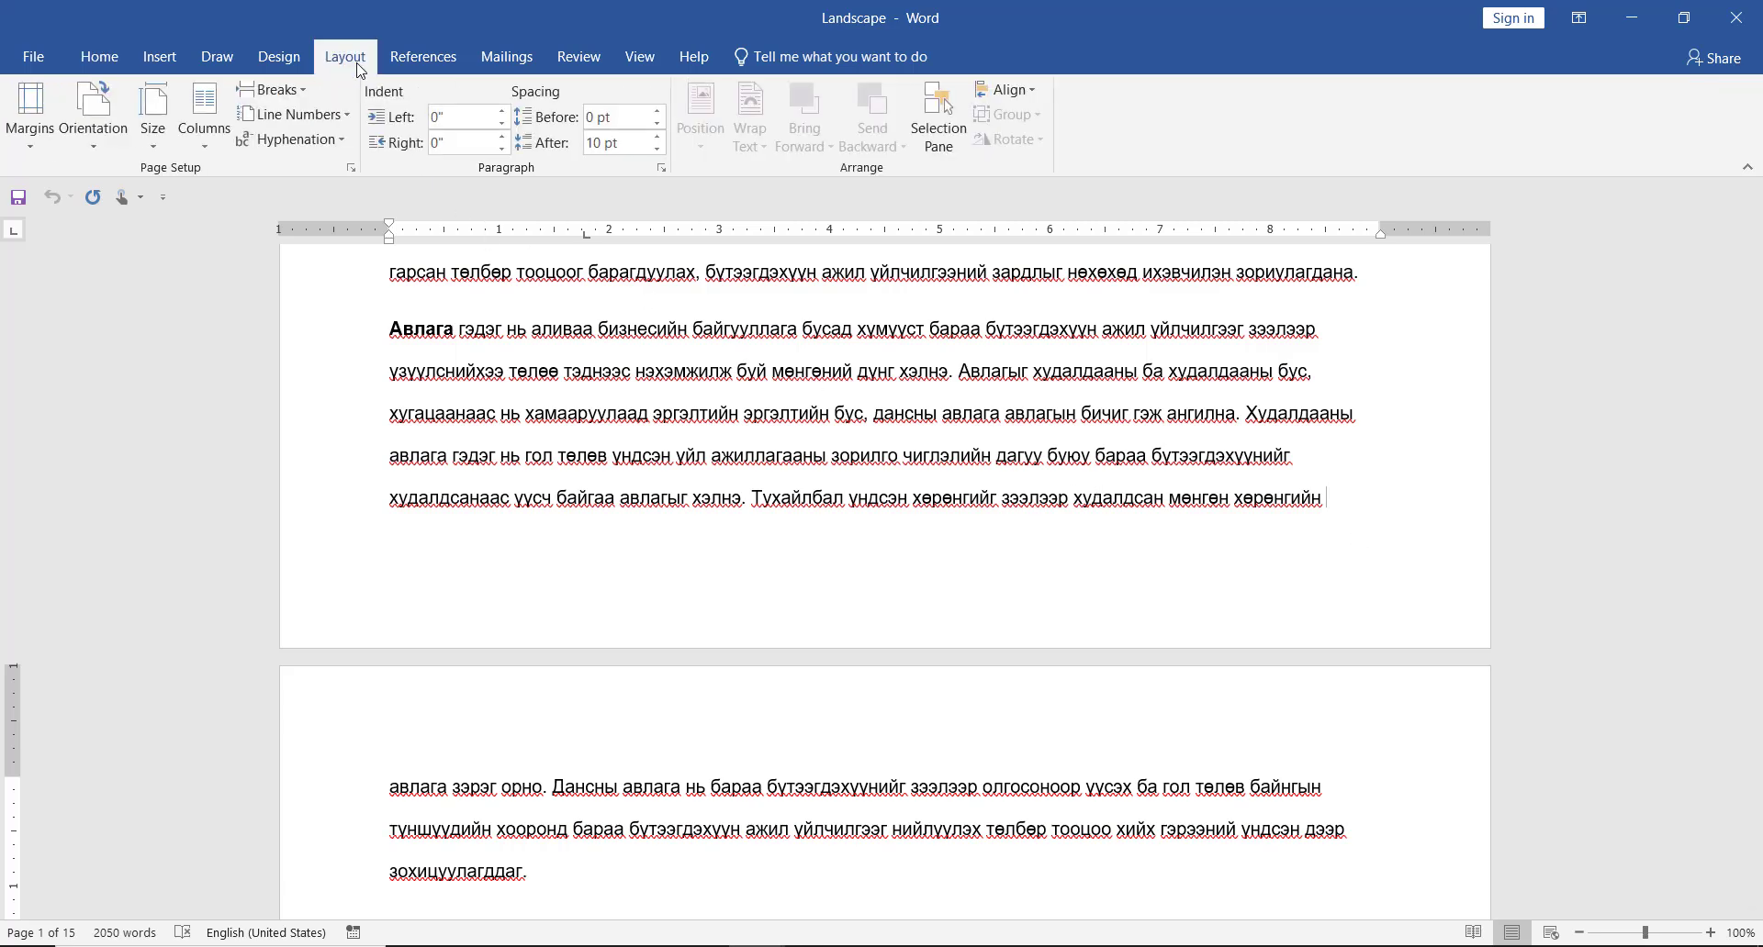
left_click(303, 92)
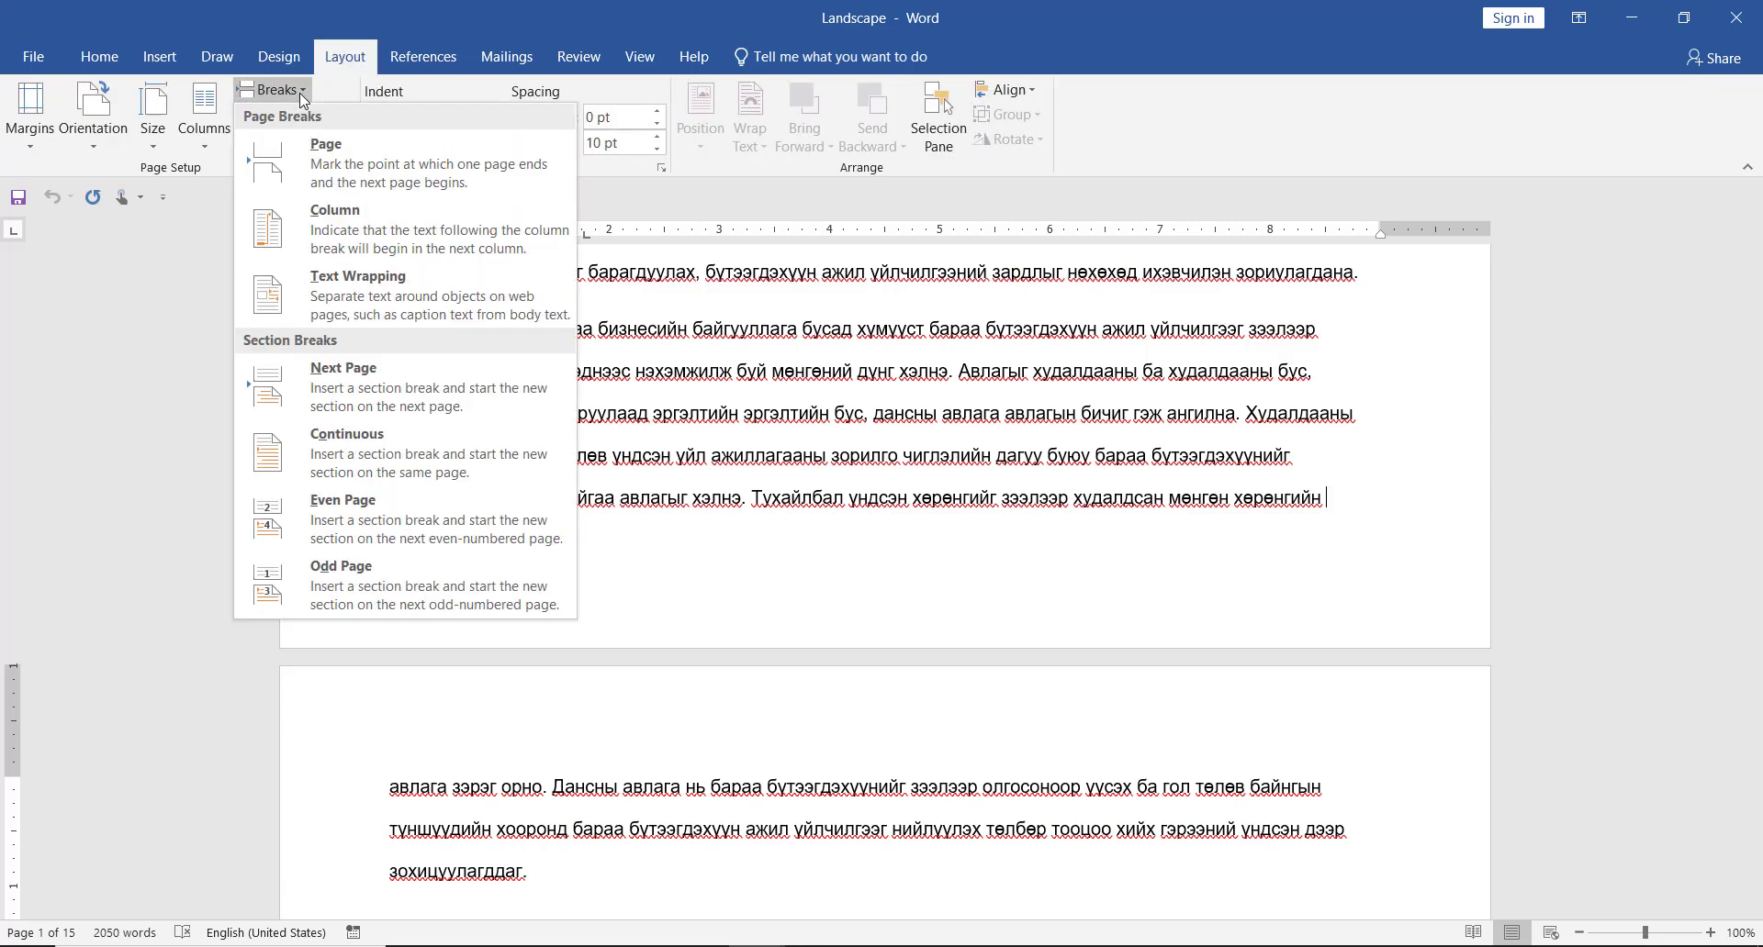
left_click(400, 373)
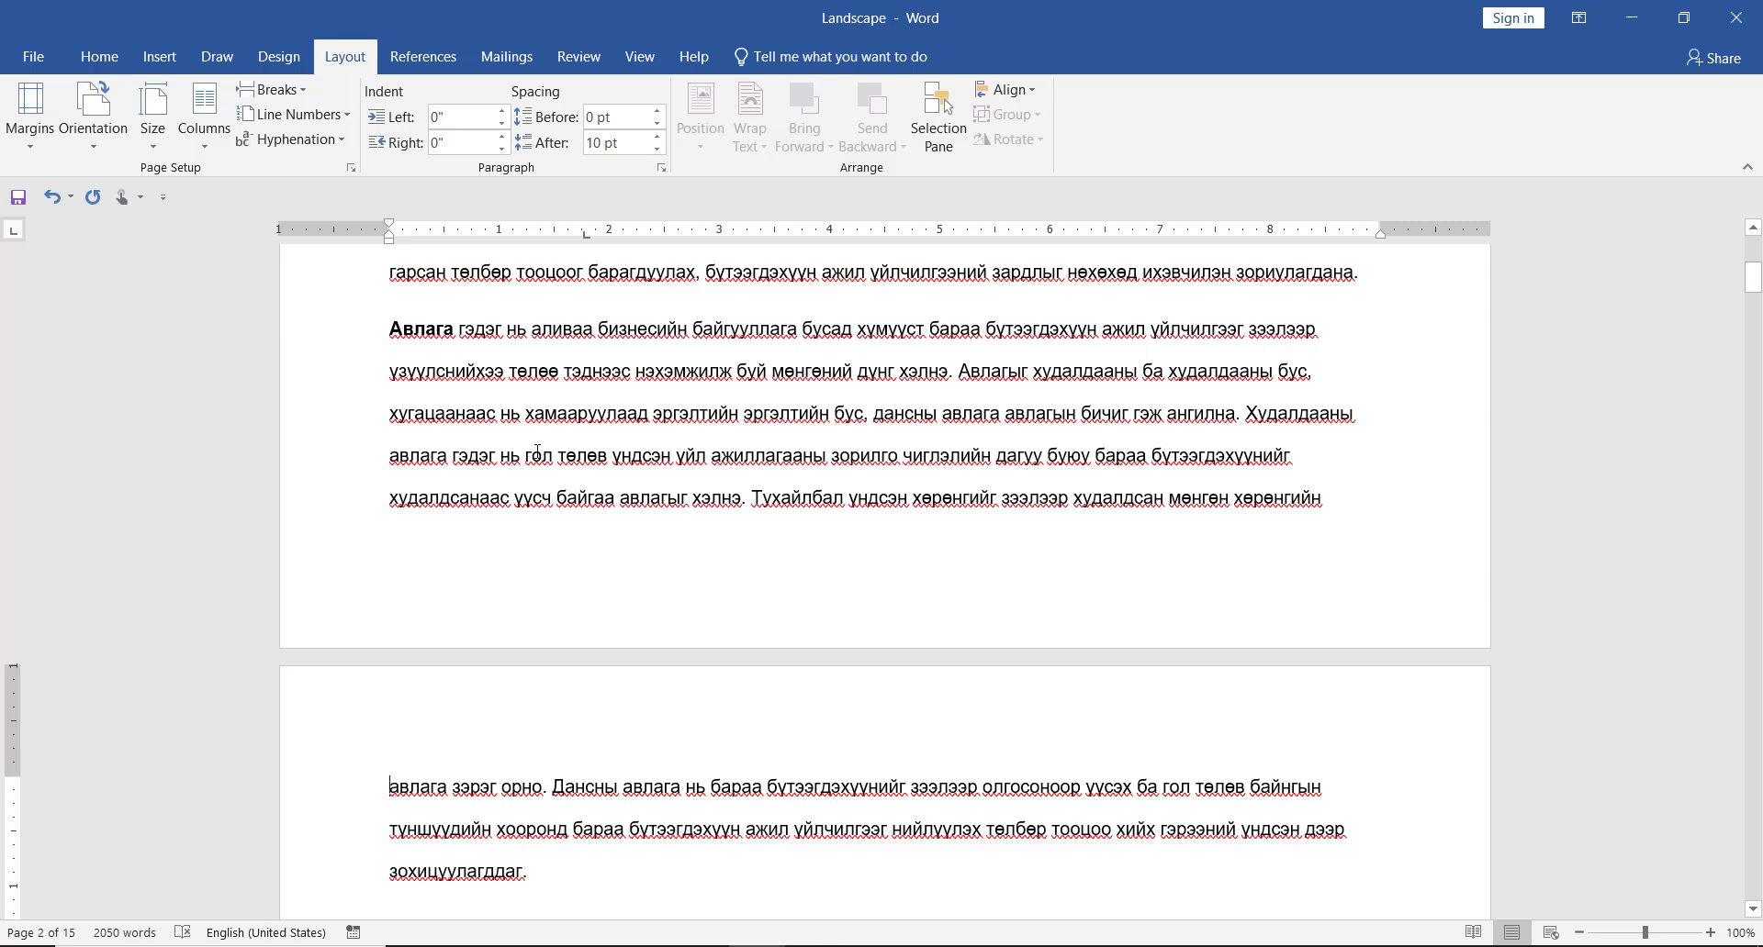
- Set the page orientation to Portrait for the new section starting on page 2, applied to this section only
left_click(350, 167)
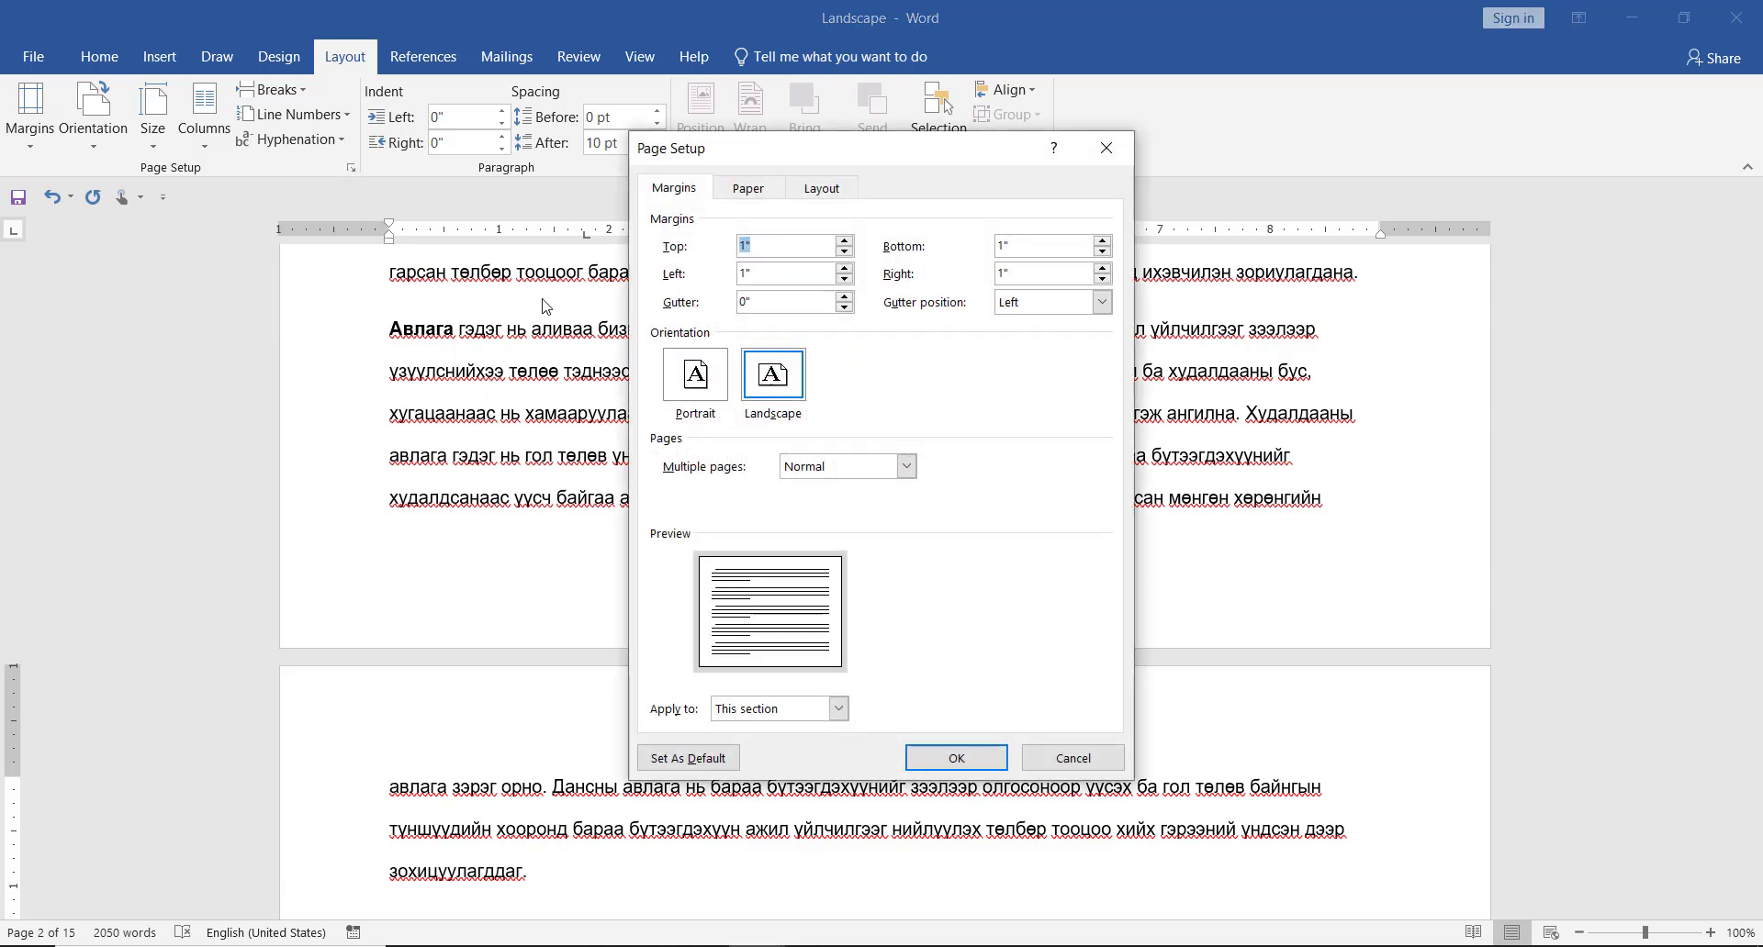
left_click(693, 384)
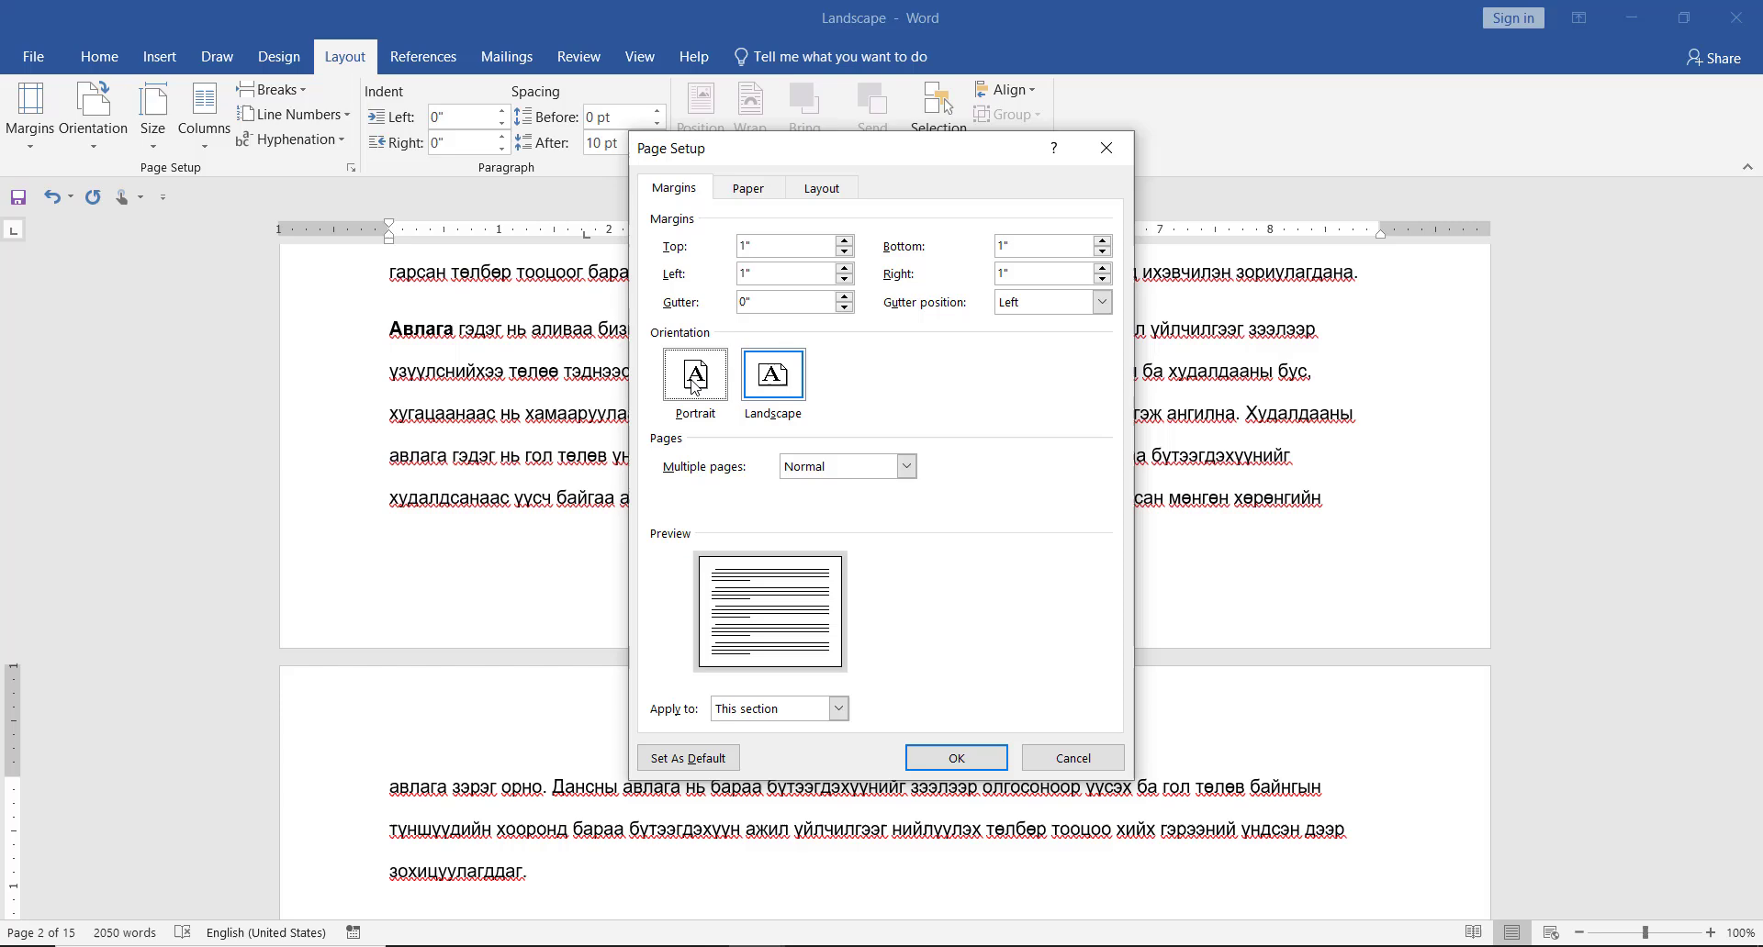
left_click(960, 759)
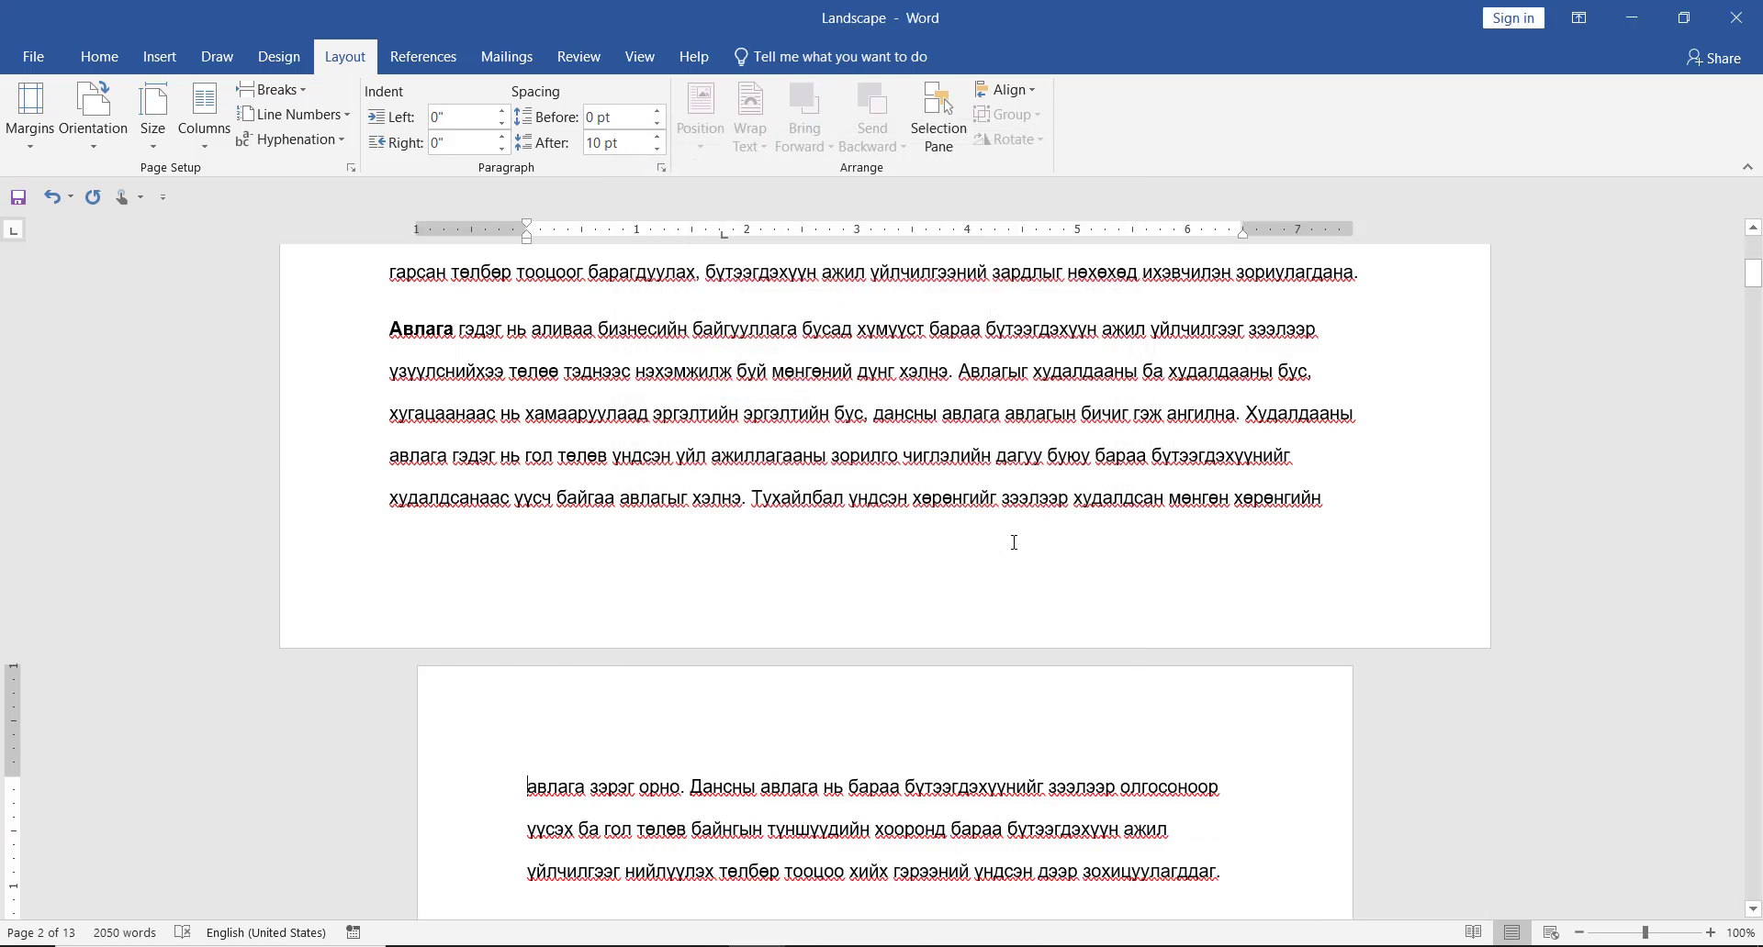
- Insert a Next Page section break at the end of page 3, after "угсарч суурилуулах ба ачиж"
scroll(1050, 544, "down", 5)
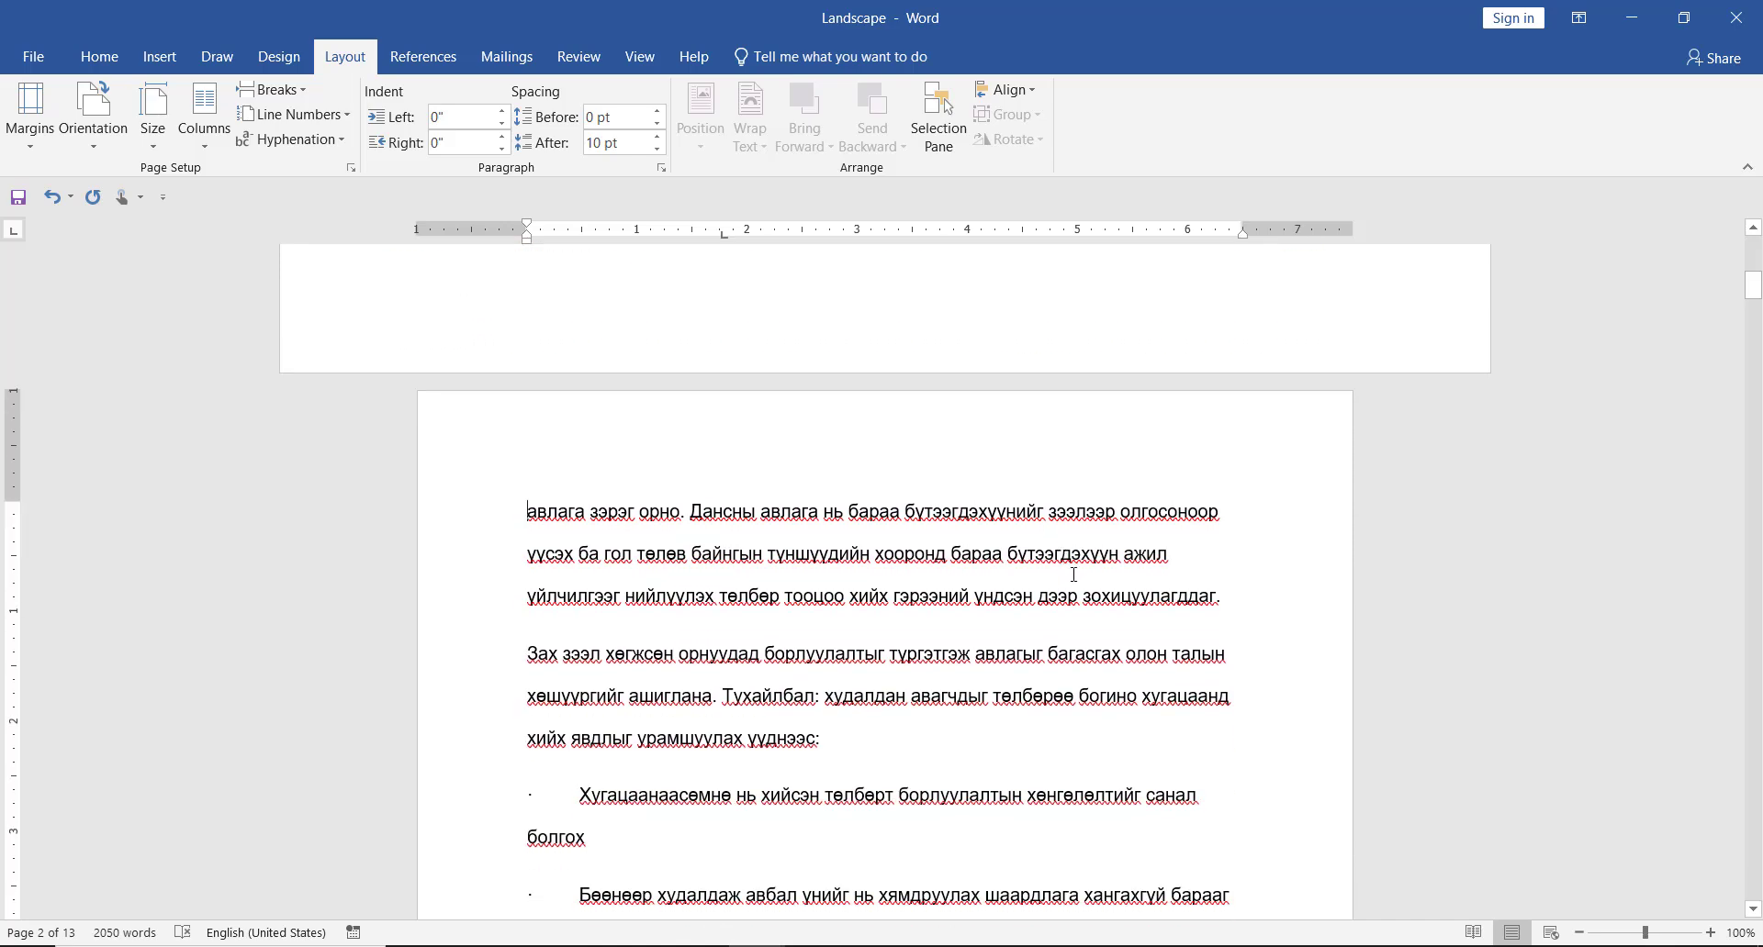
scroll(1091, 582, "down", 2)
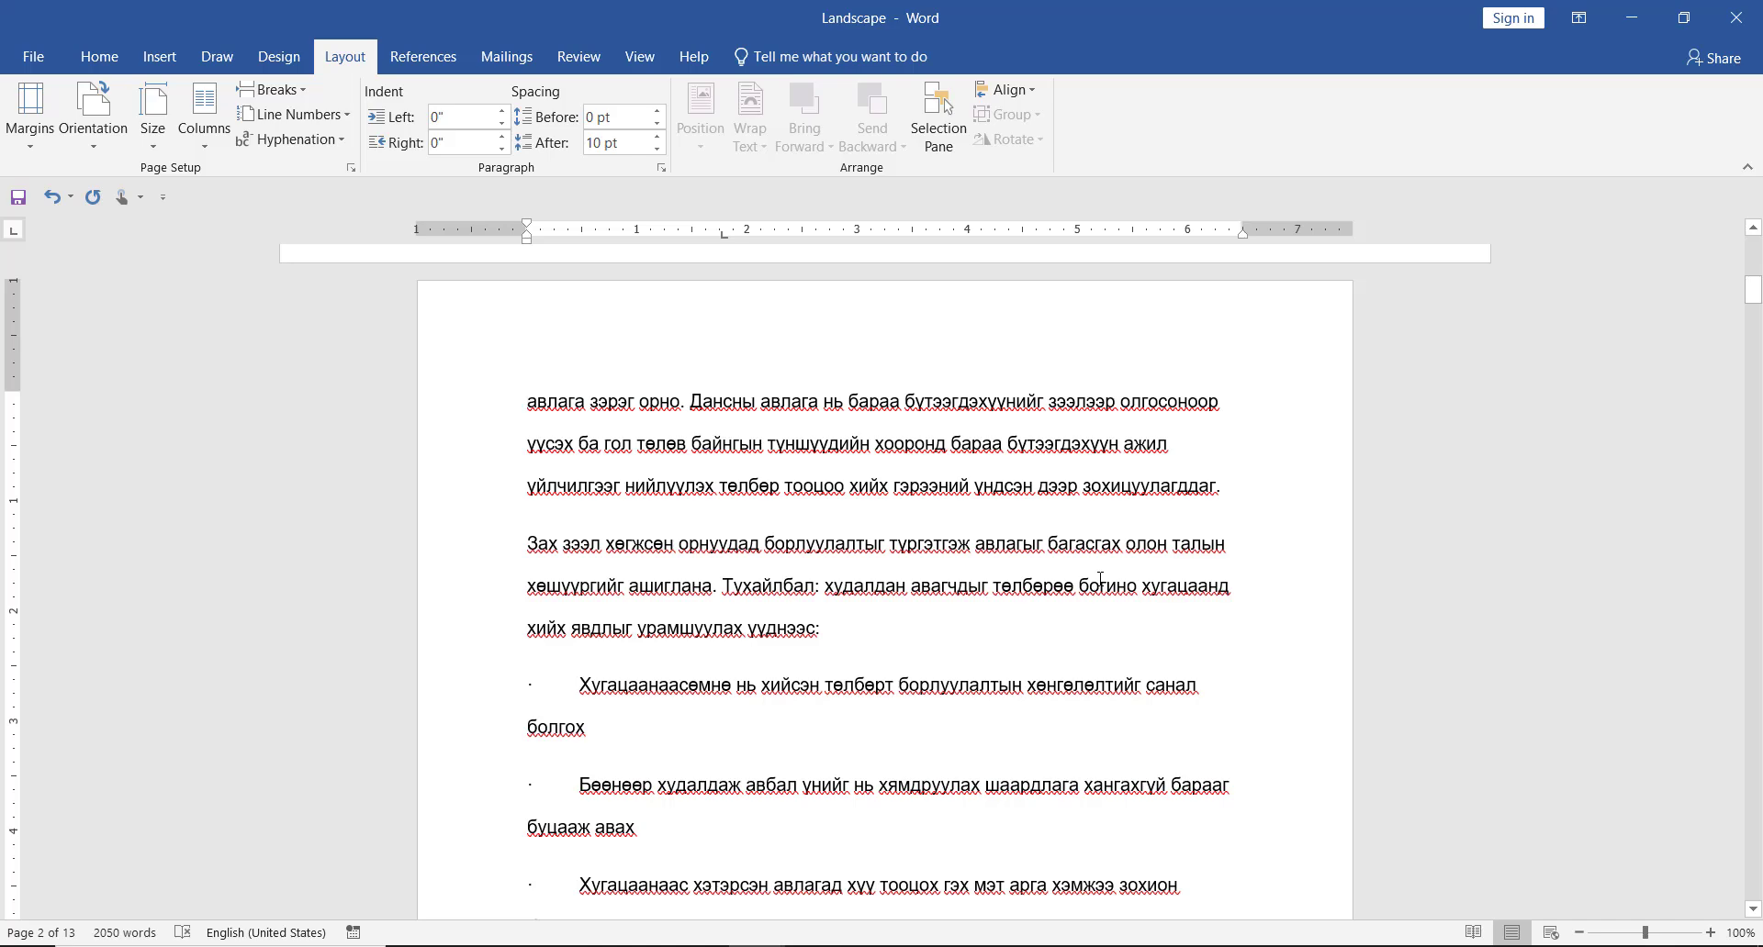
scroll(1102, 582, "down", 1)
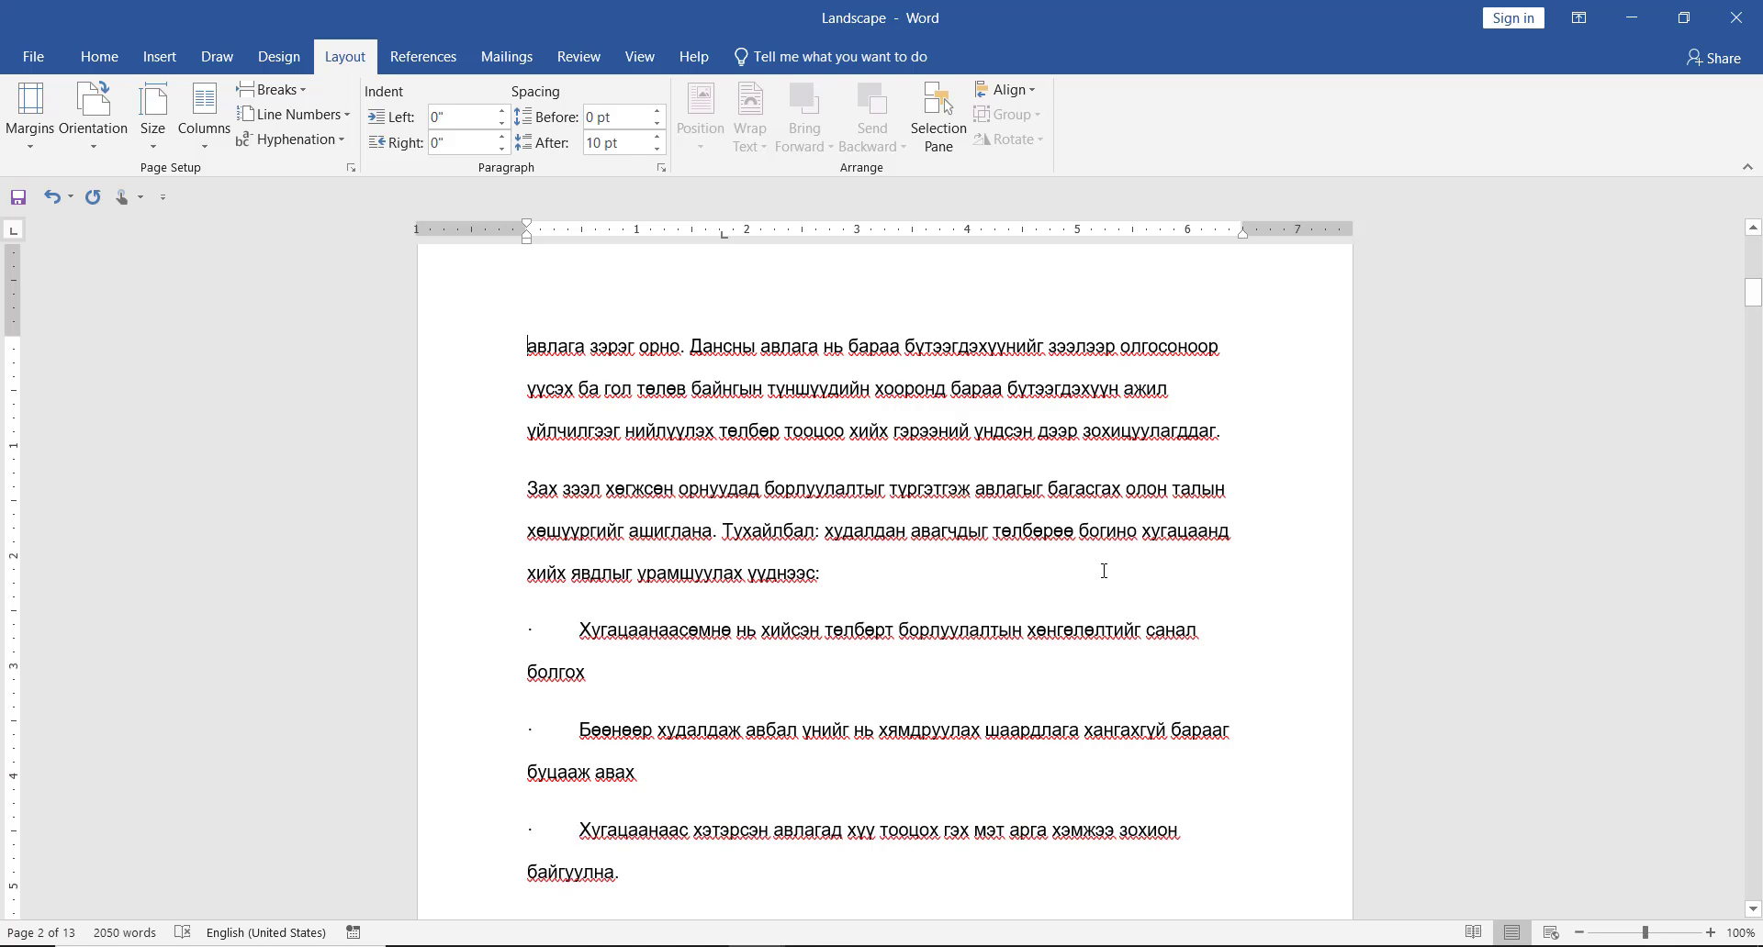
scroll(1106, 575, "down", 16)
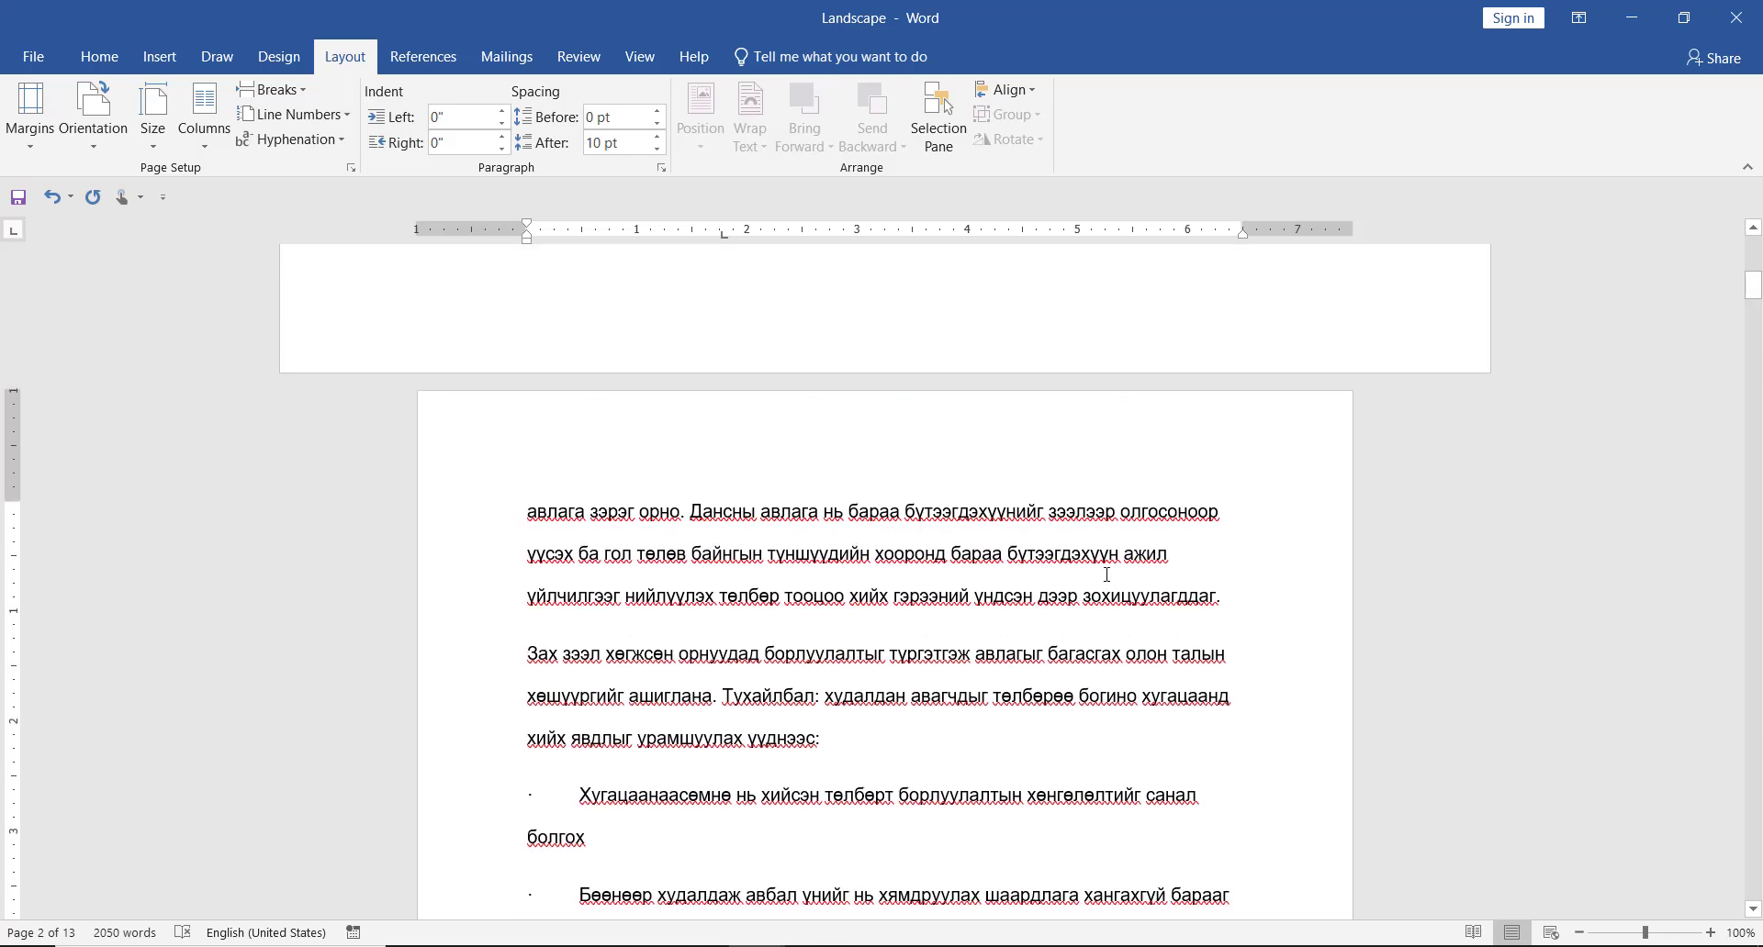
scroll(1110, 581, "down", 20)
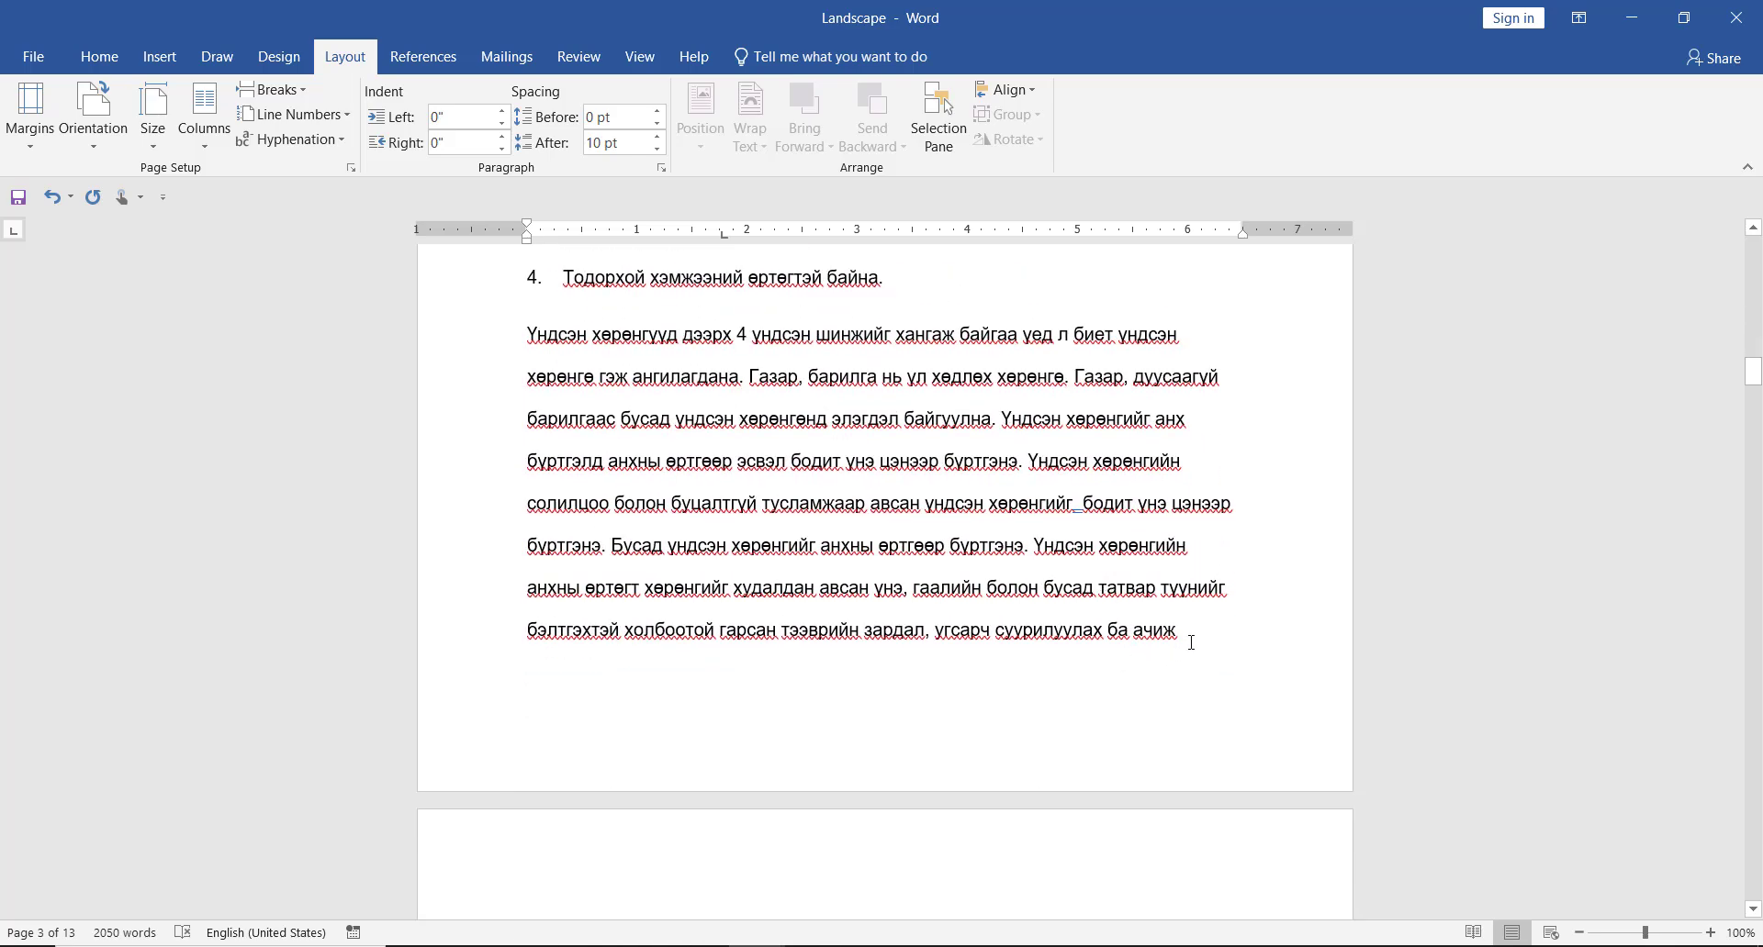
left_click(1191, 643)
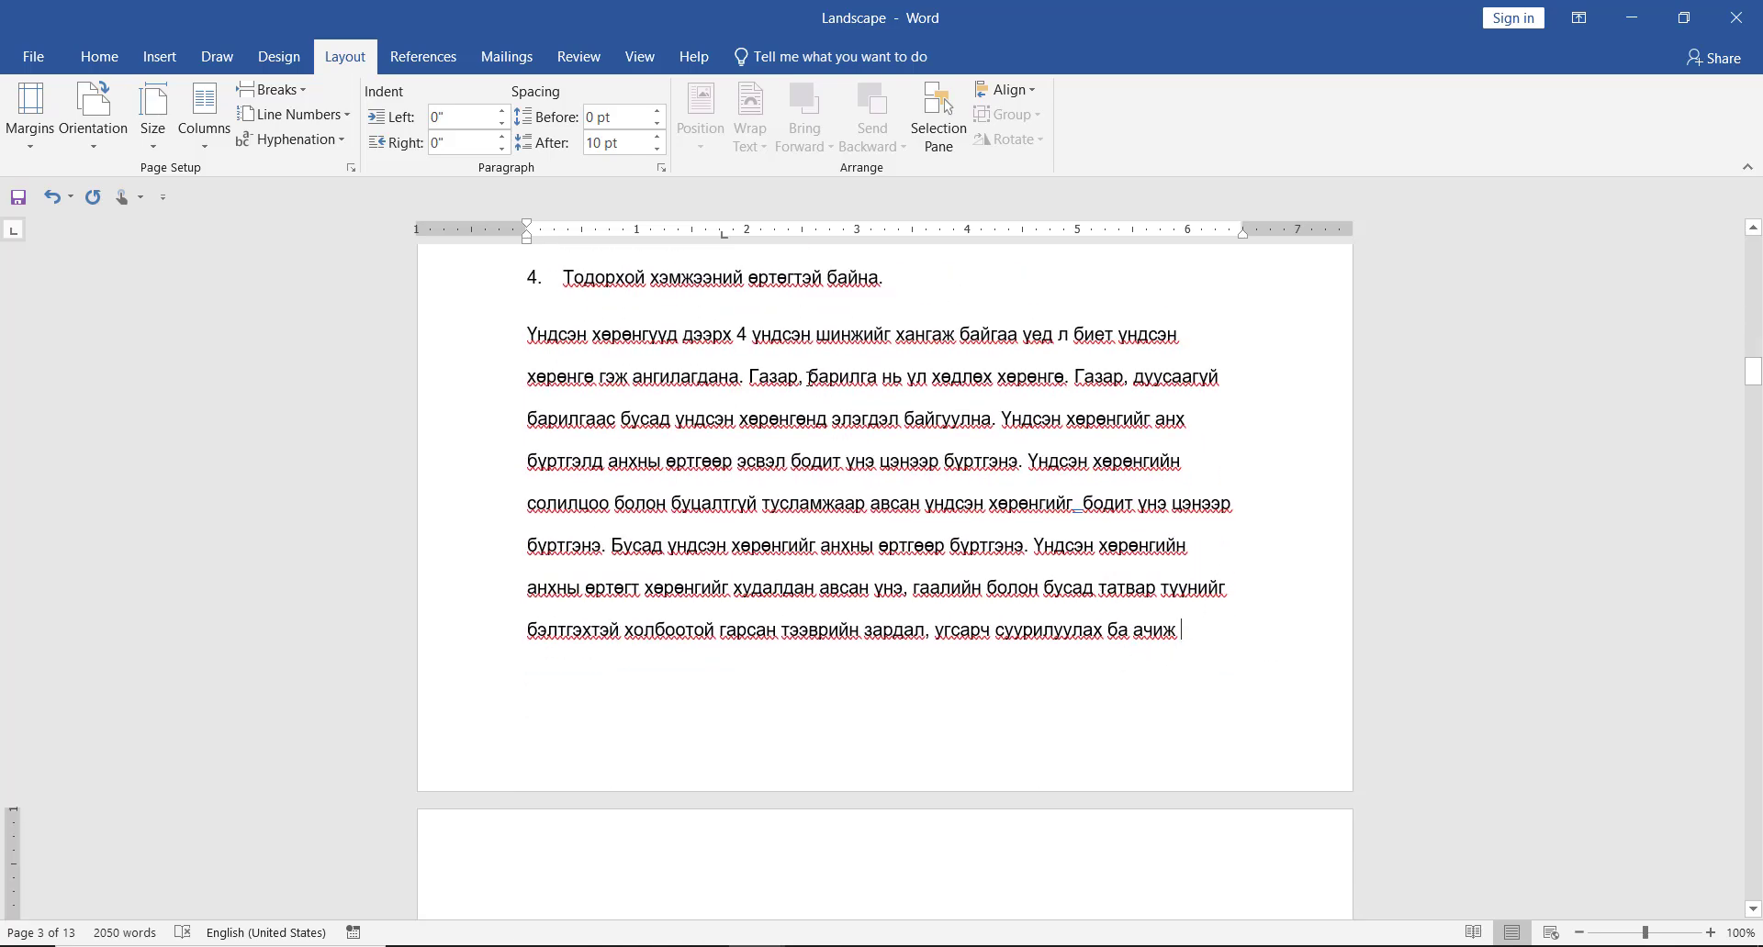
left_click(303, 92)
left_click(345, 385)
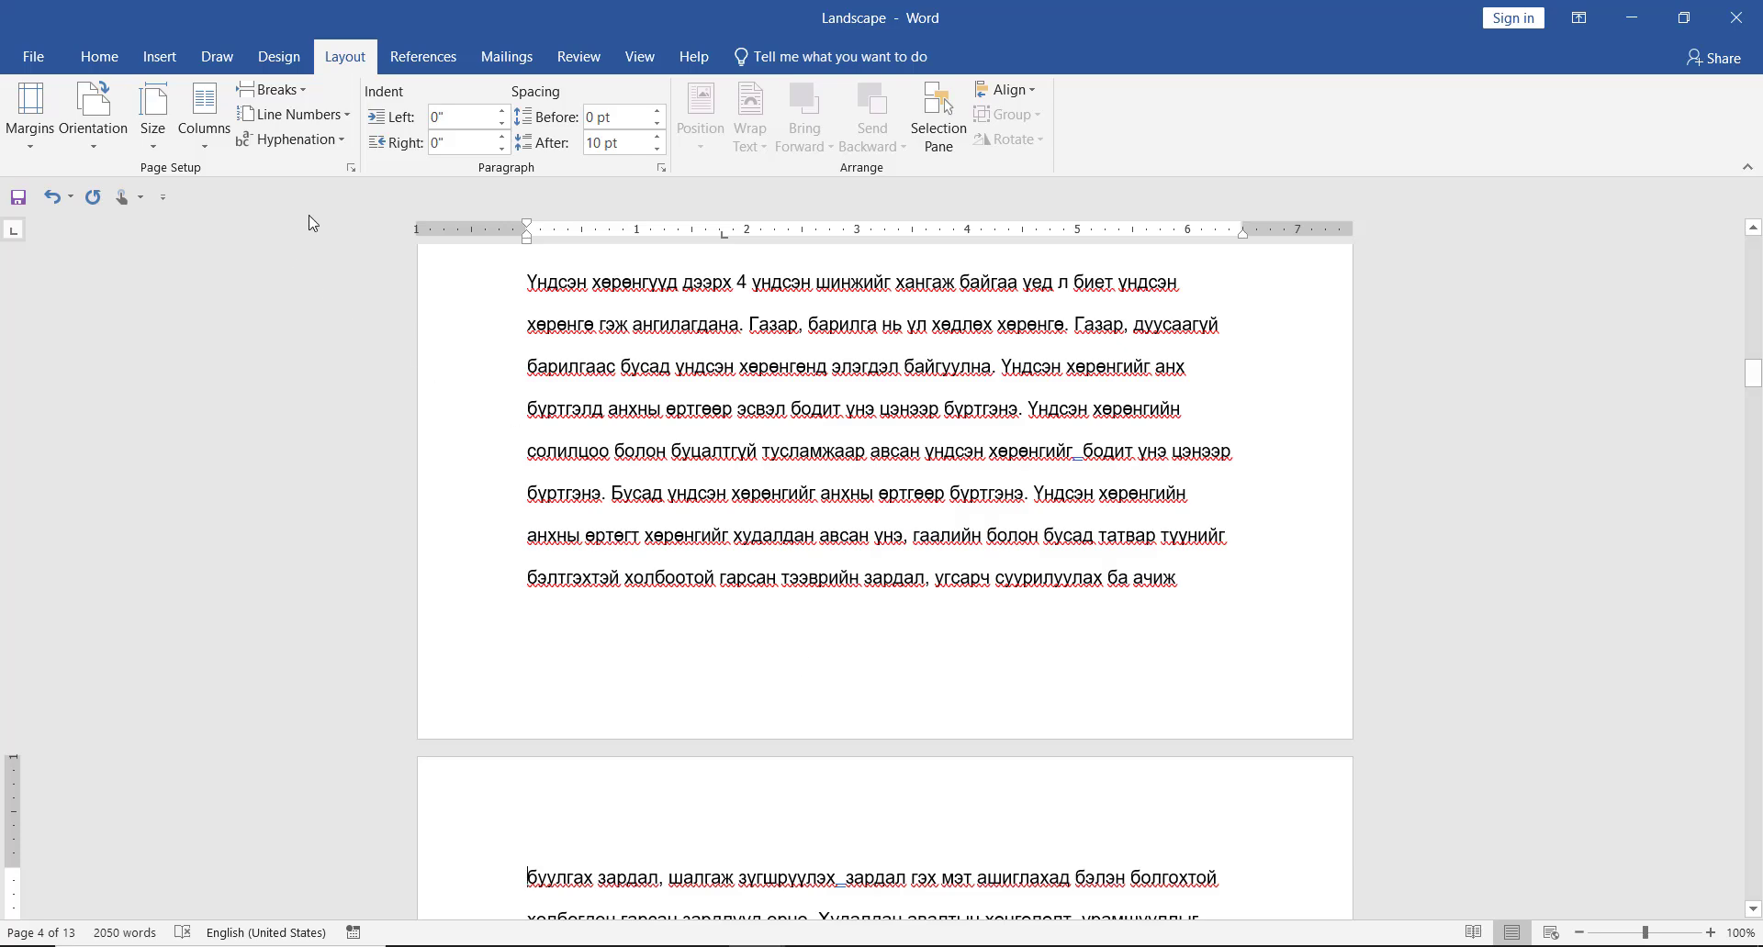
- Set the section starting on page 4 back to Landscape orientation, applied to this section only
left_click(351, 168)
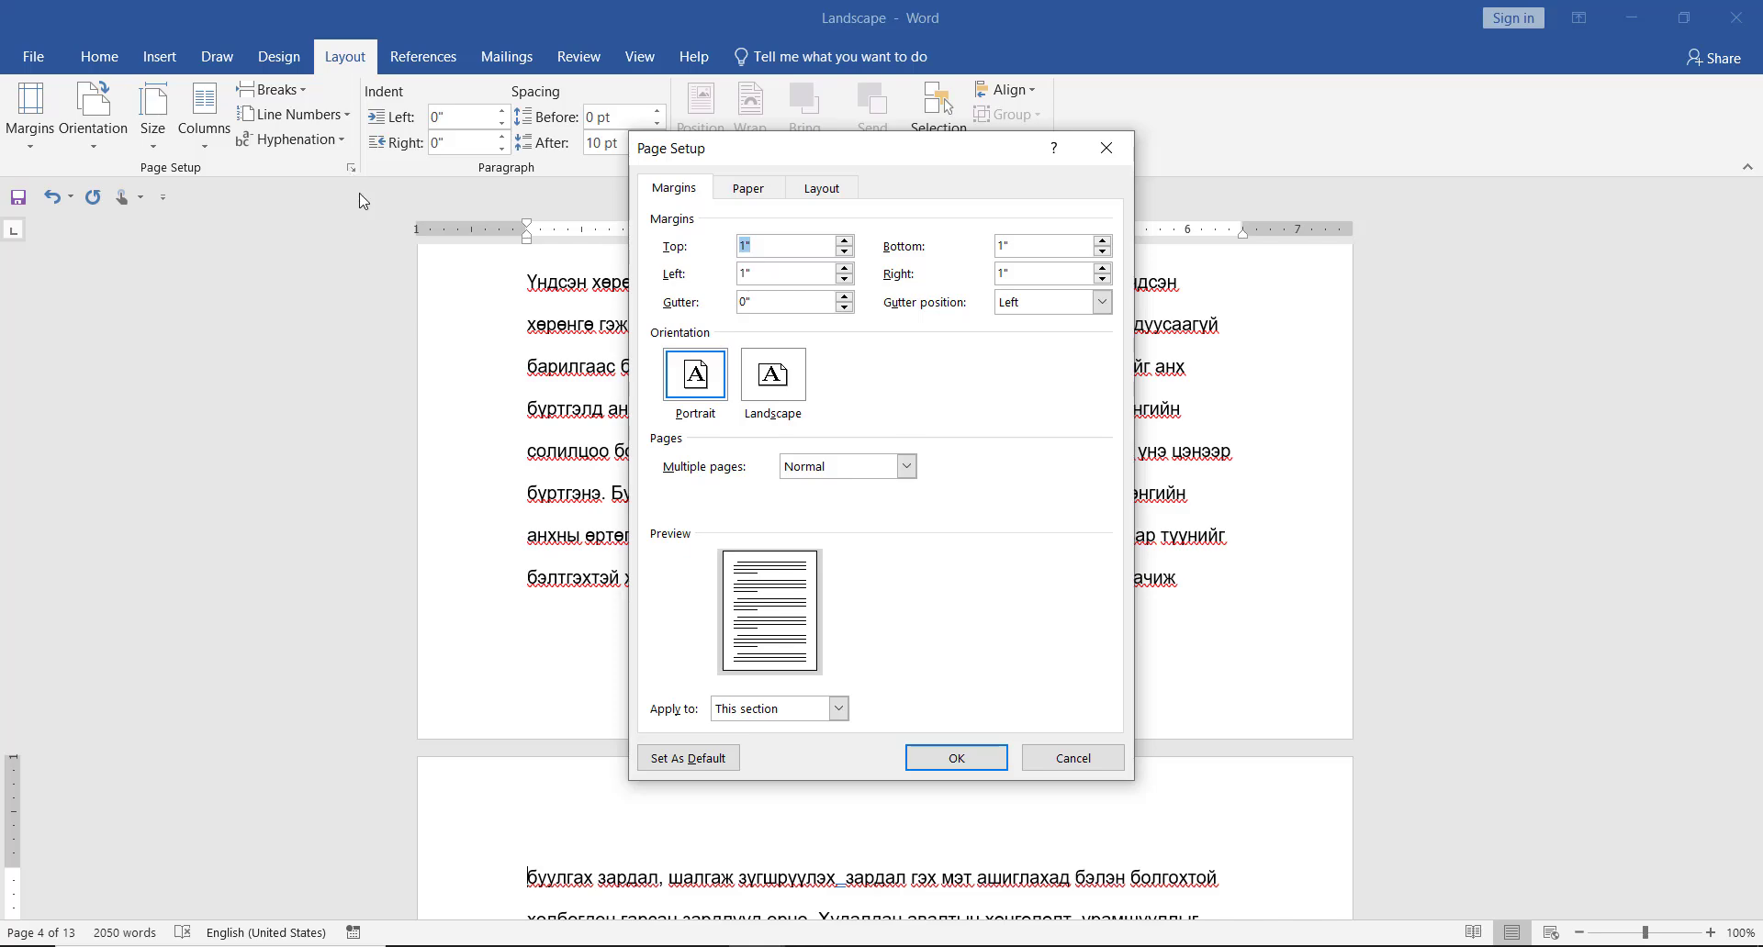
left_click(761, 379)
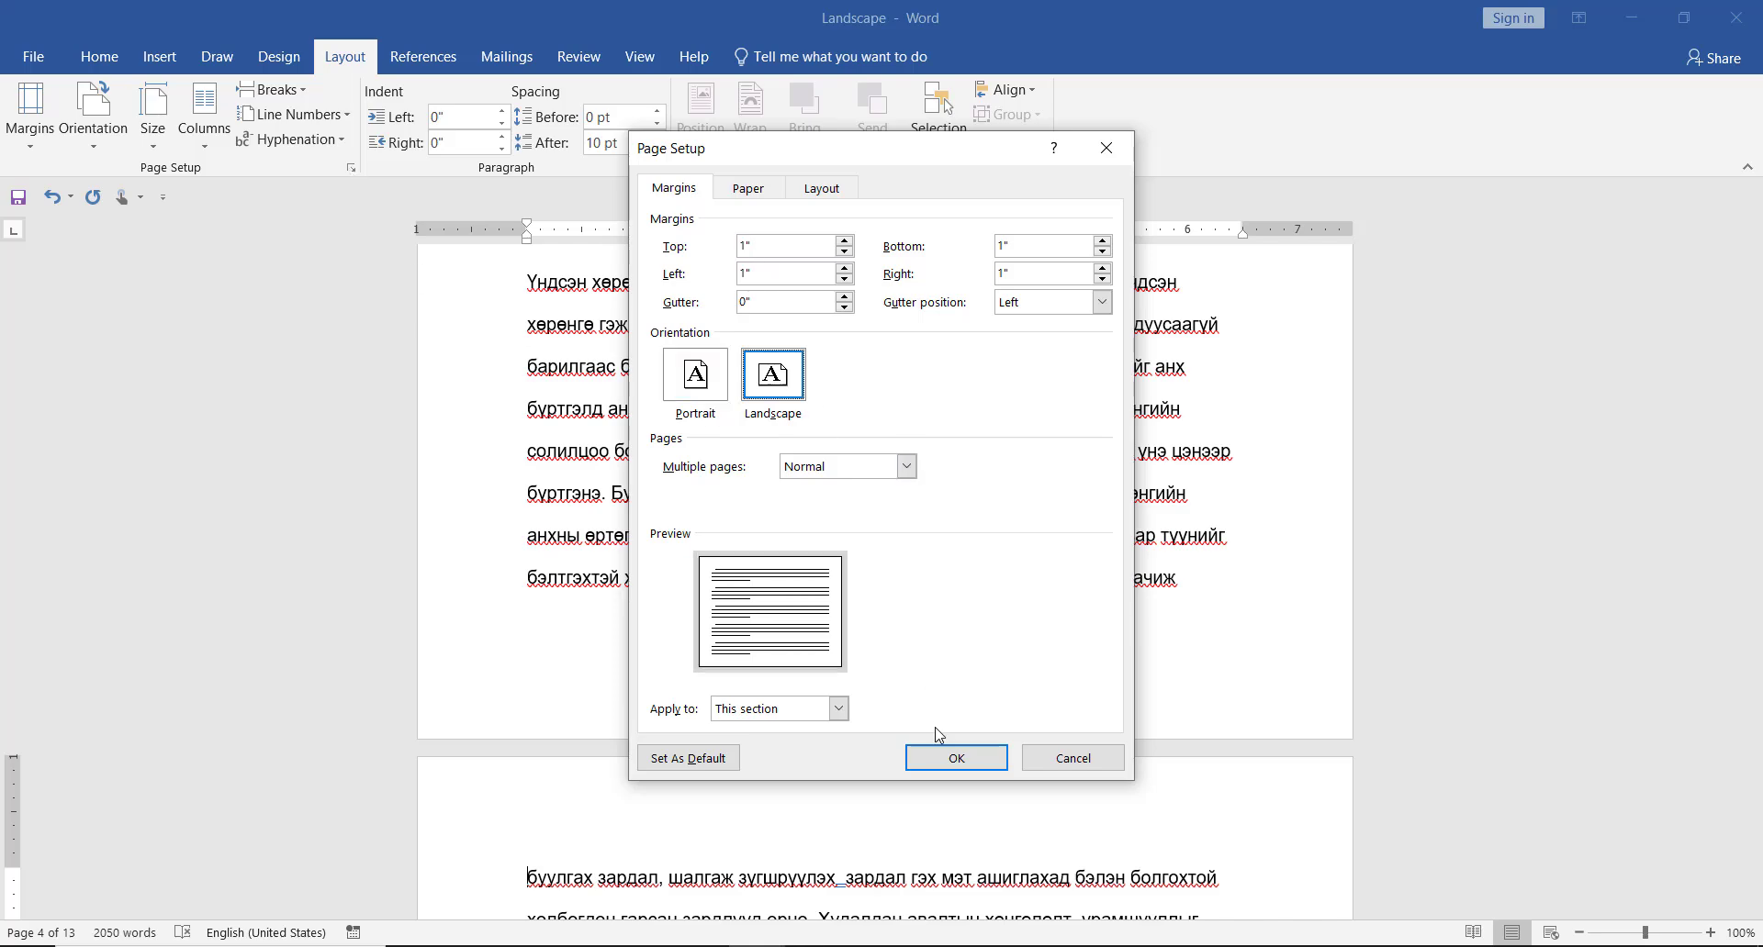
left_click(940, 754)
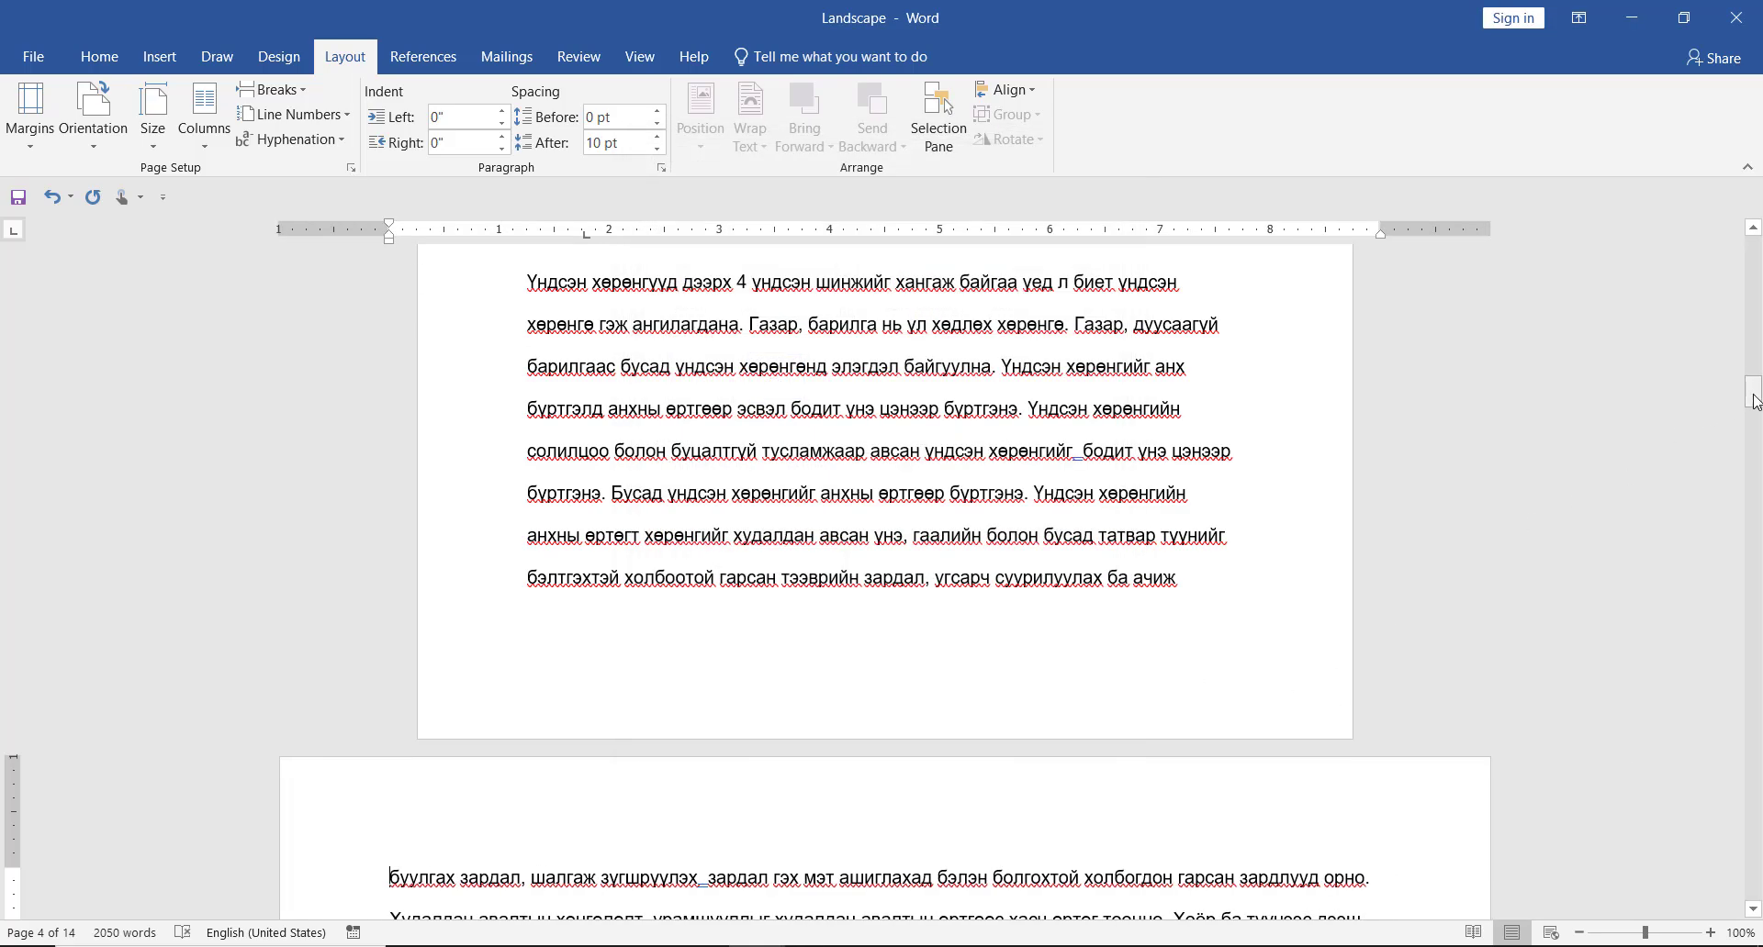
left_click_drag(1754, 393, 1757, 261)
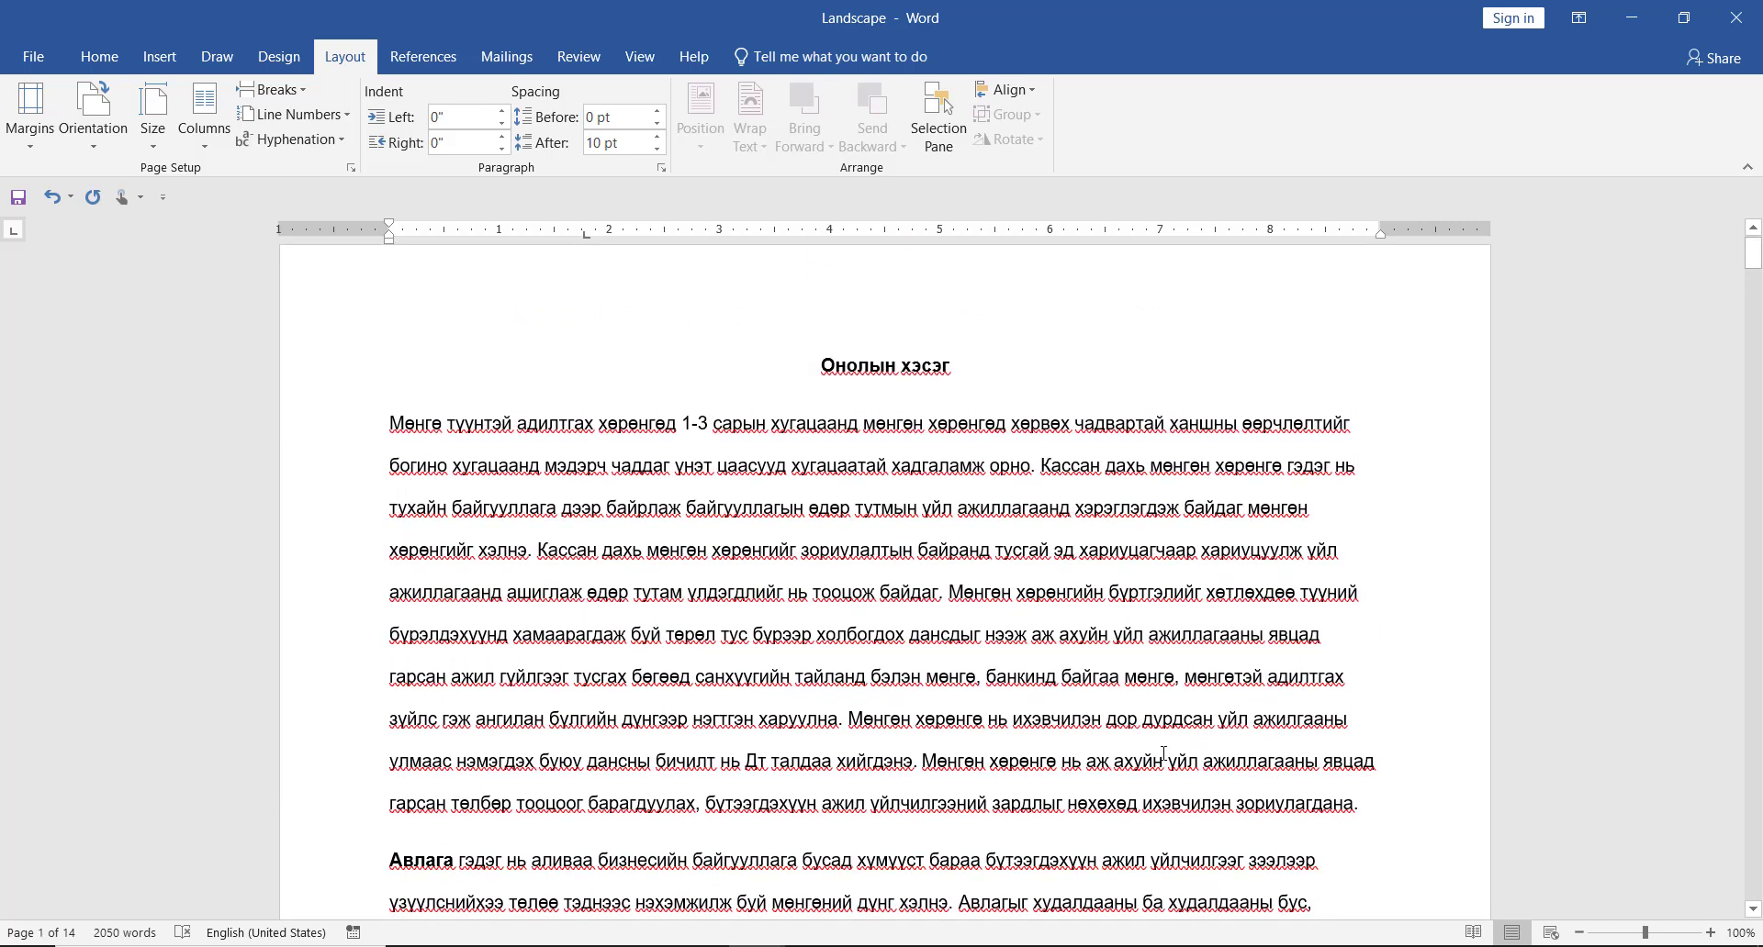